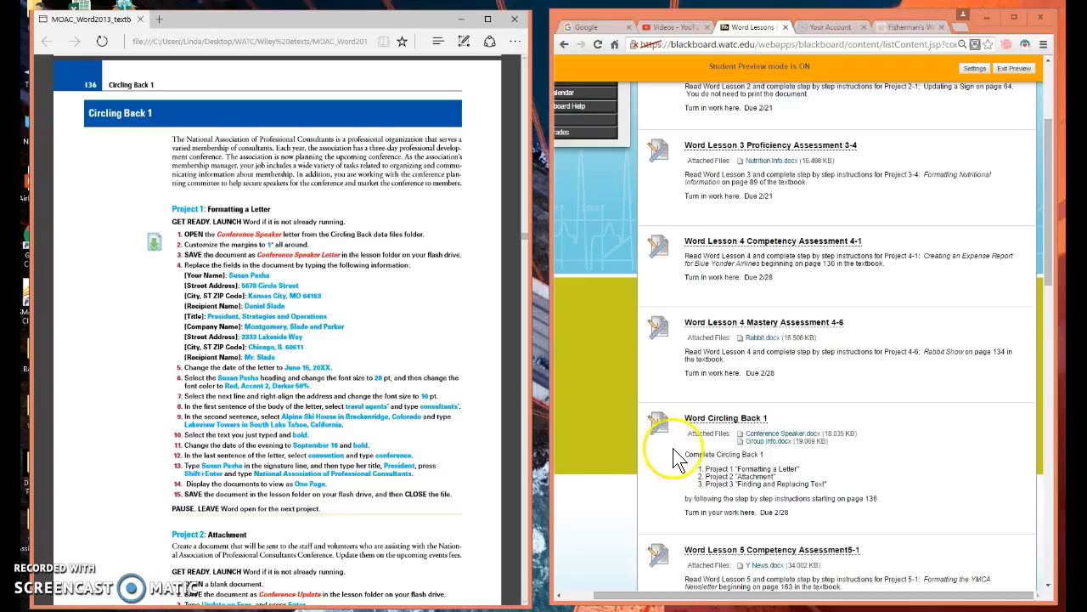
# Open the Conference Speaker.docx attachment of Word Circling Back 1 for editing and save it in the Word Assignments folder.
pyautogui.click(770, 435)
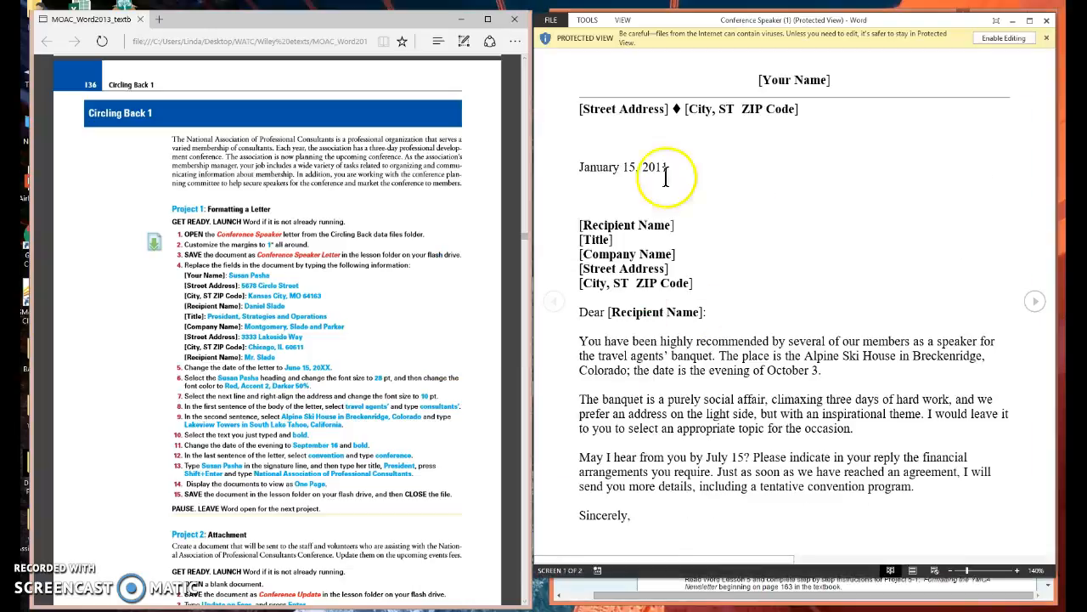
pyautogui.click(1006, 39)
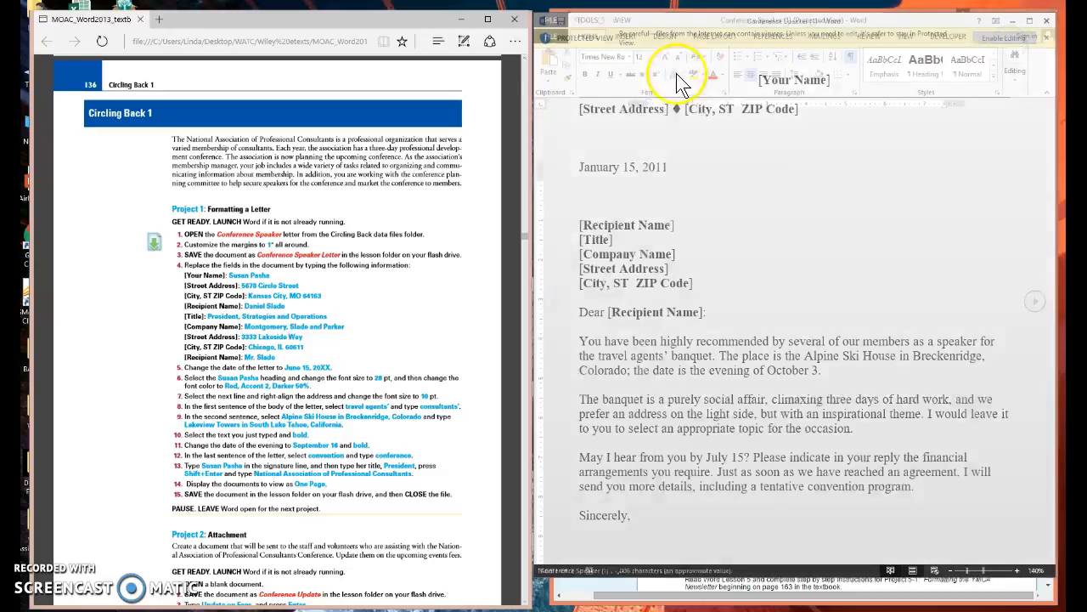
pyautogui.click(553, 36)
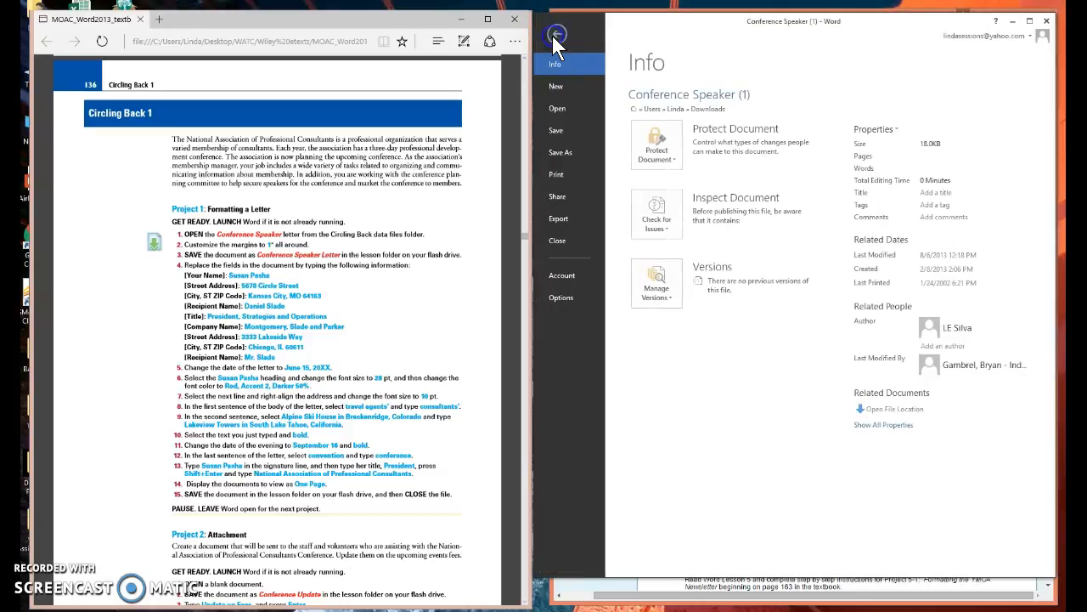
pyautogui.click(561, 154)
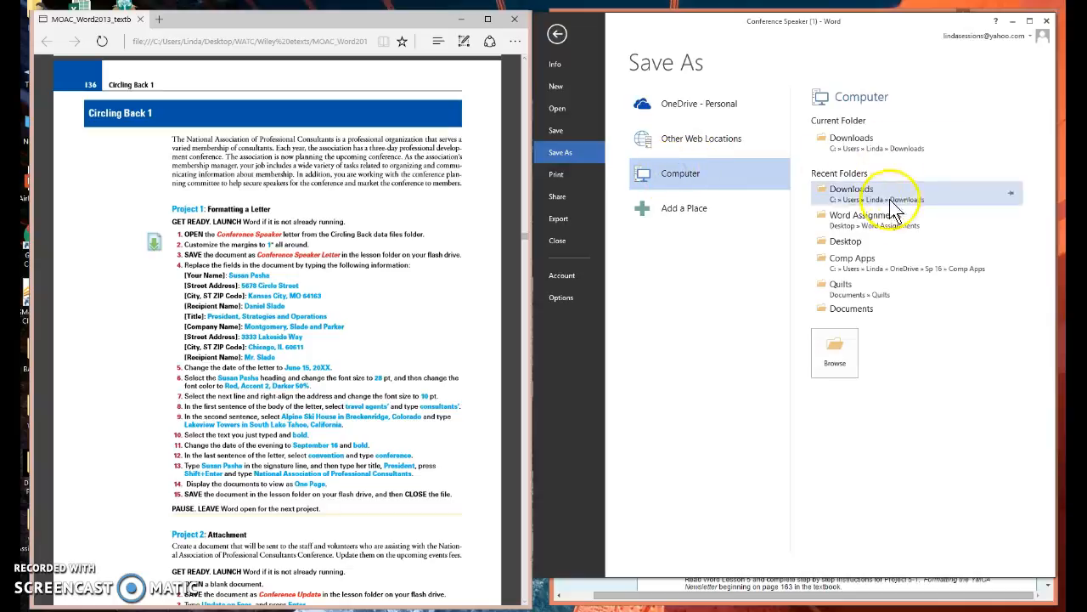
pyautogui.click(854, 223)
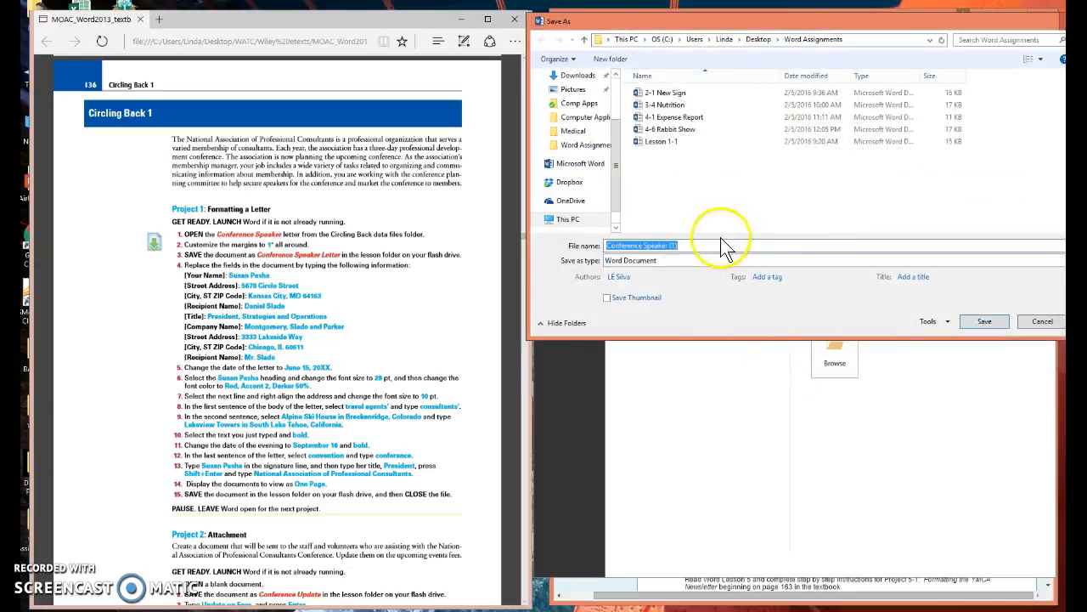
pyautogui.click(986, 328)
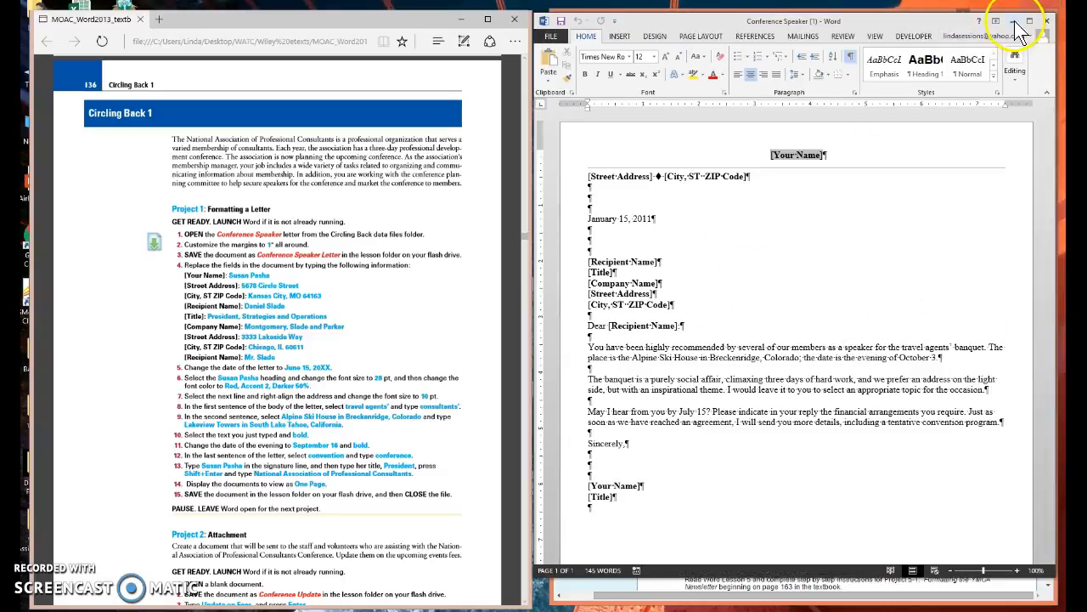
pyautogui.click(1045, 22)
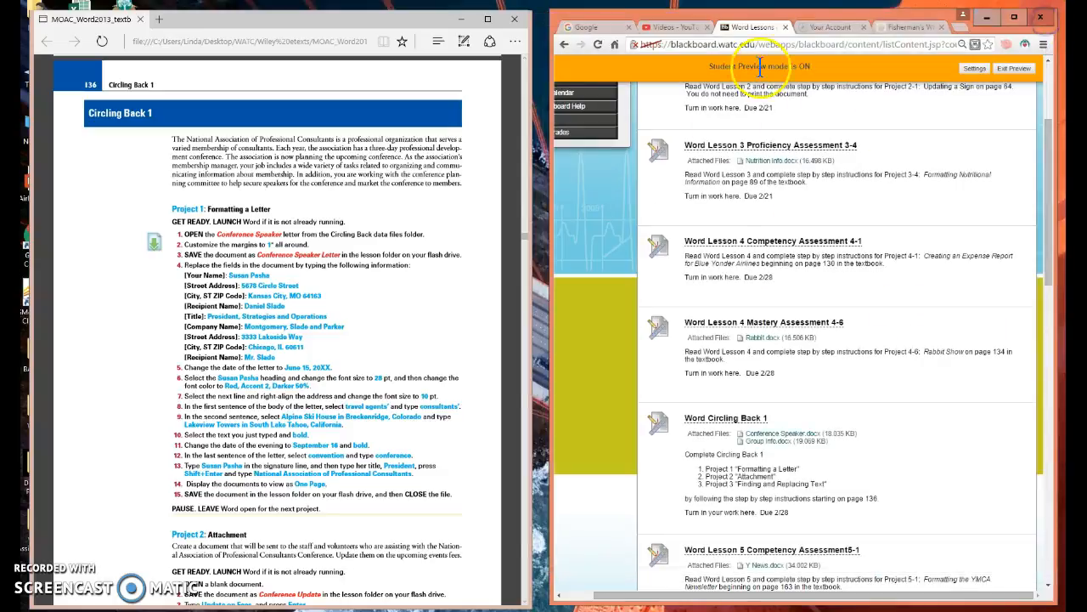
# Open the Group Info.docx attachment for editing, save it in the Word Assignments folder as Group Info and close it.
pyautogui.click(767, 442)
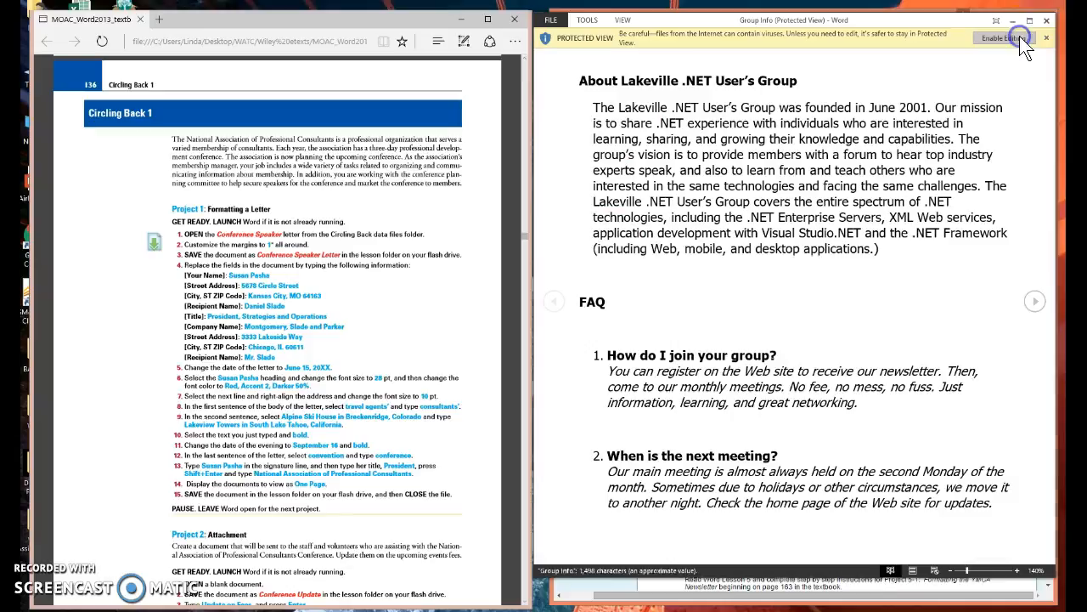
pyautogui.click(1018, 37)
pyautogui.click(551, 36)
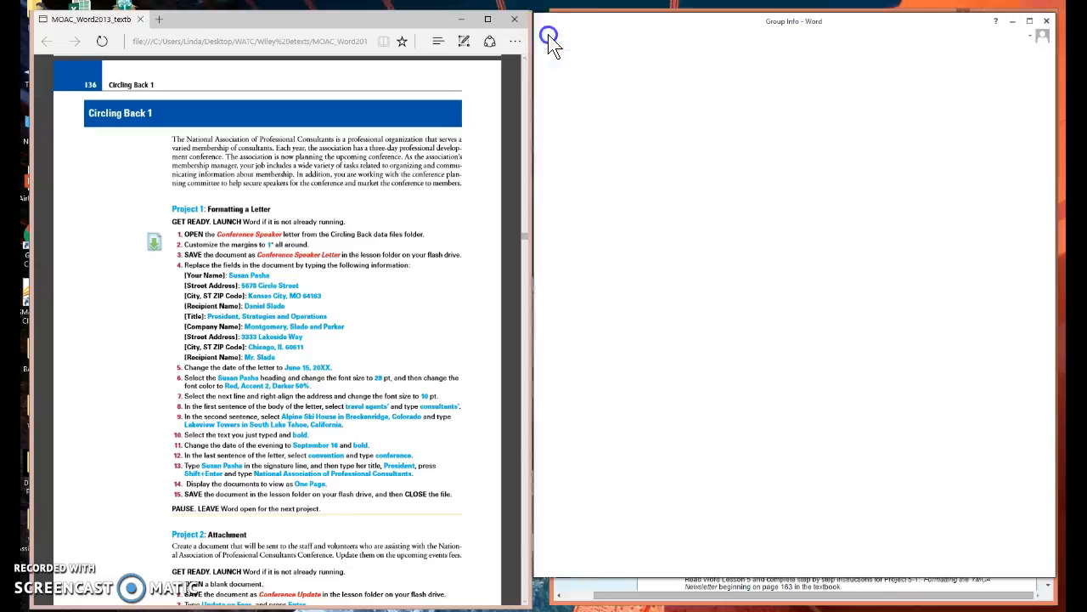
pyautogui.click(562, 153)
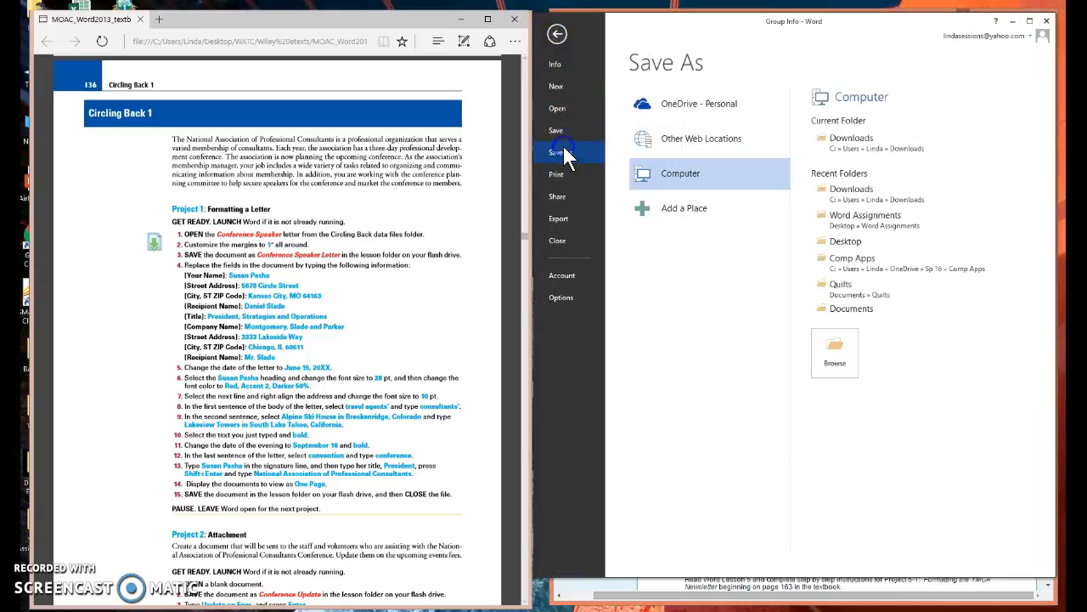
pyautogui.click(848, 214)
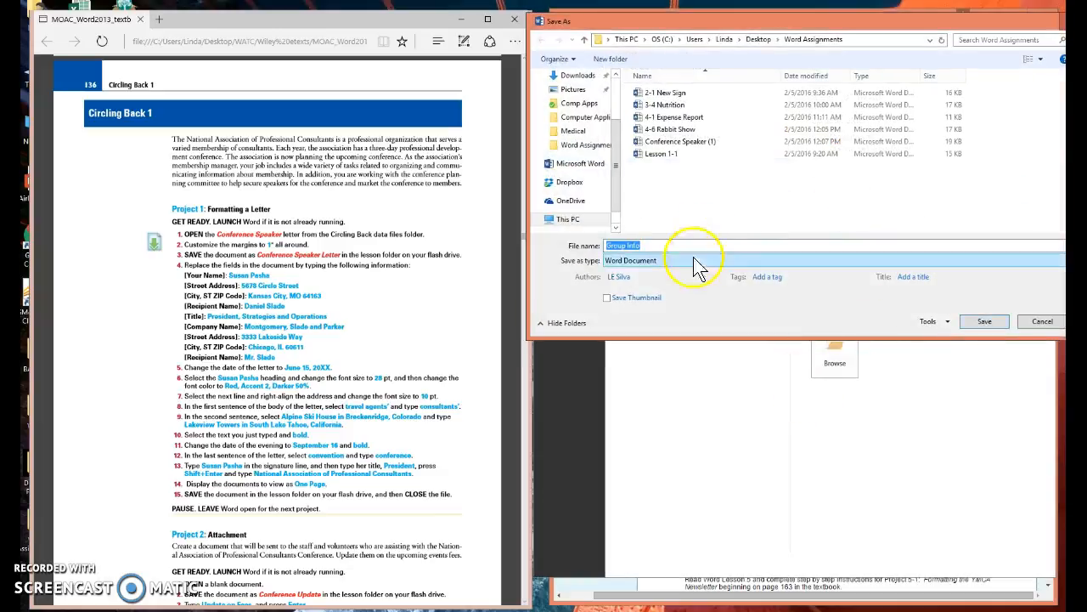
pyautogui.click(985, 322)
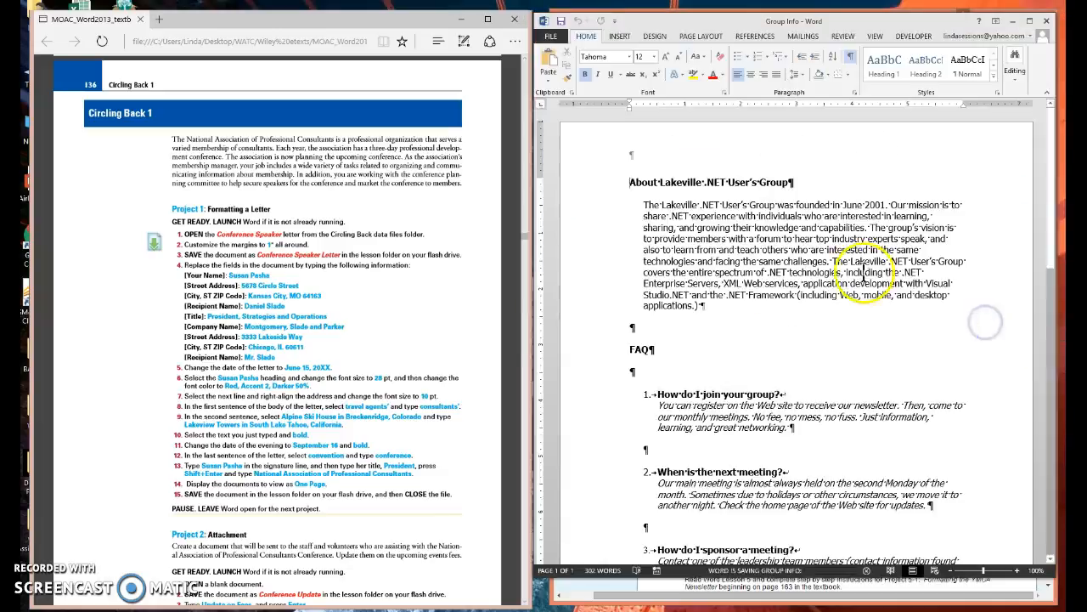
pyautogui.click(1047, 21)
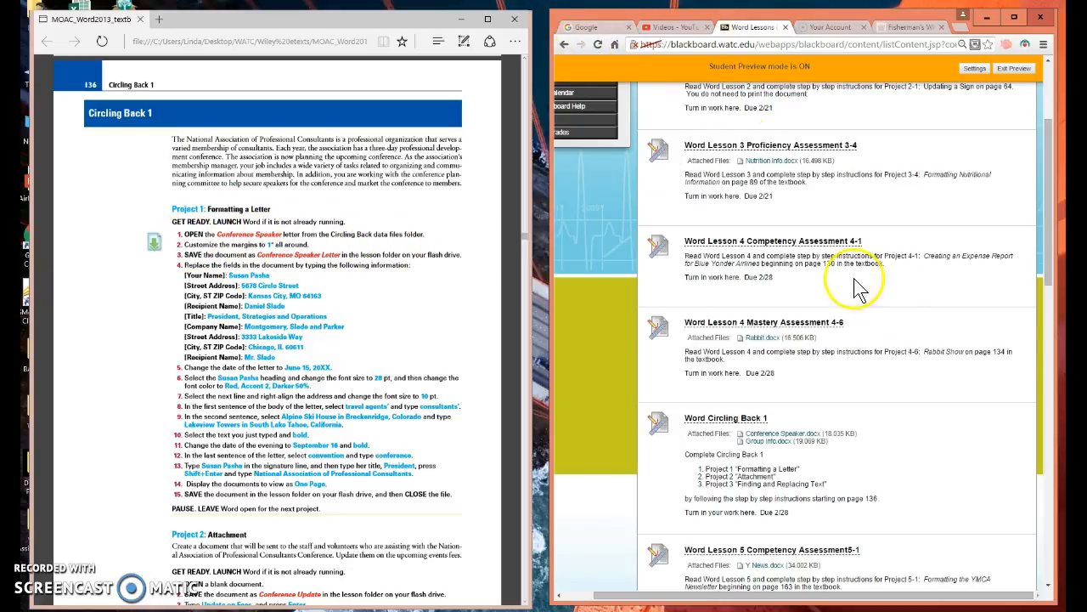
# Launch Word with a blank document and open the recent document Conference Speaker (1) from the Word Assignments folder.
pyautogui.click(816, 610)
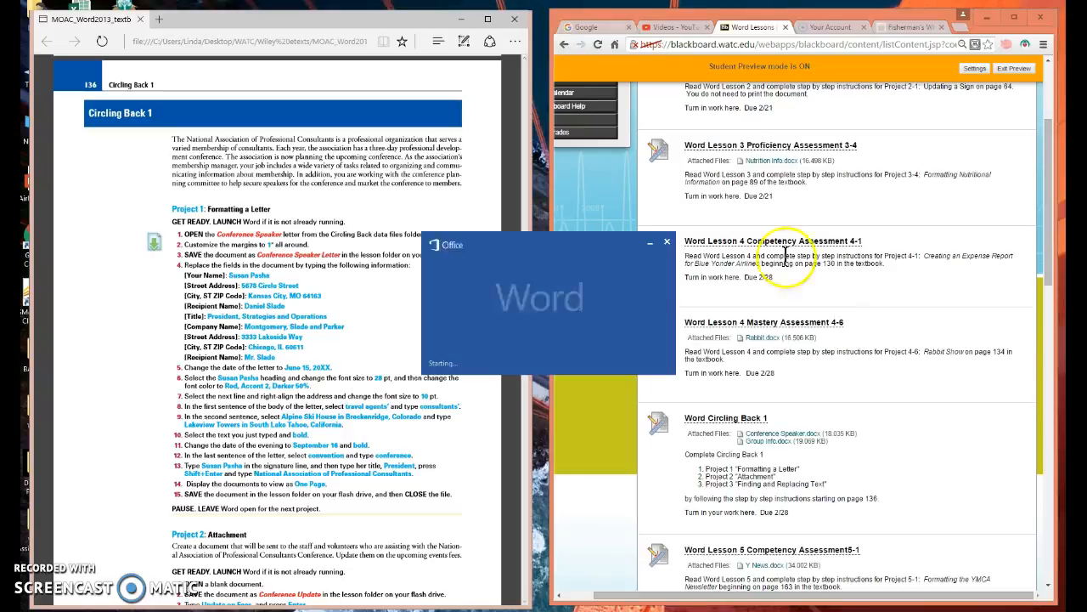
pyautogui.click(776, 174)
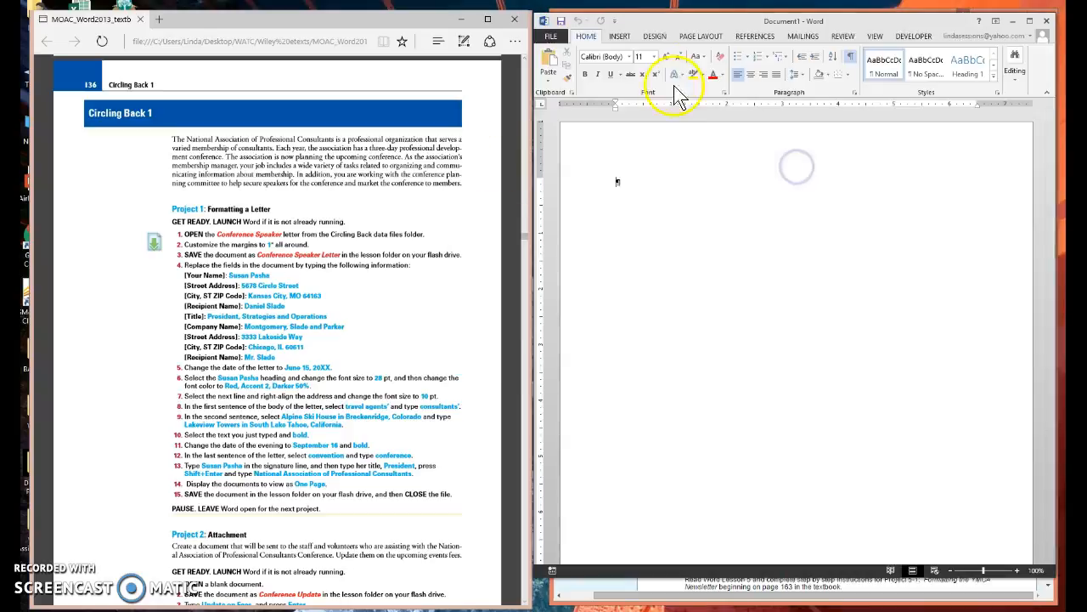
pyautogui.click(544, 38)
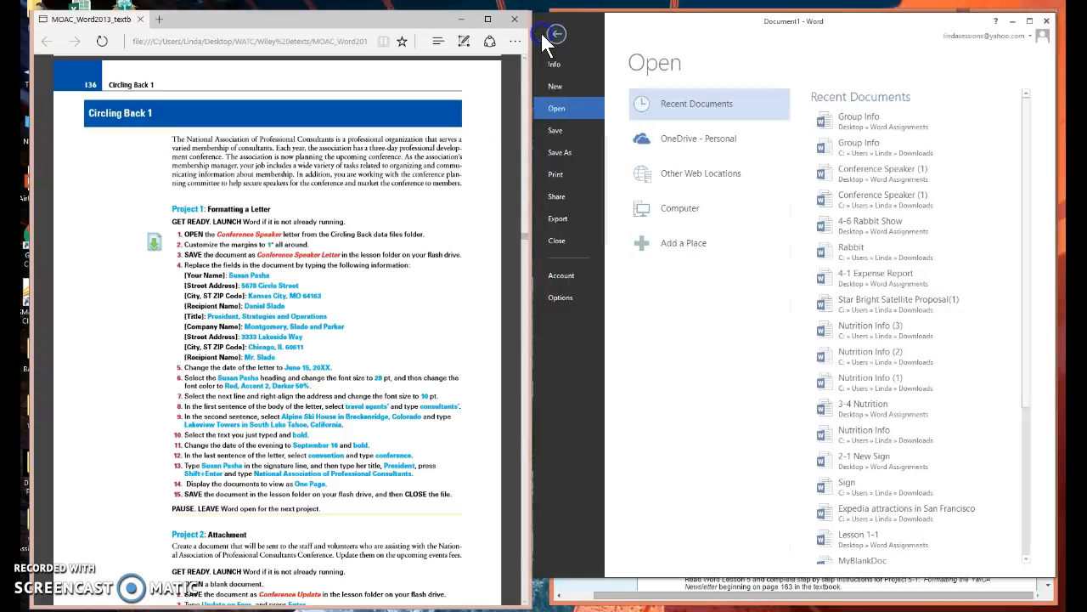
pyautogui.click(568, 109)
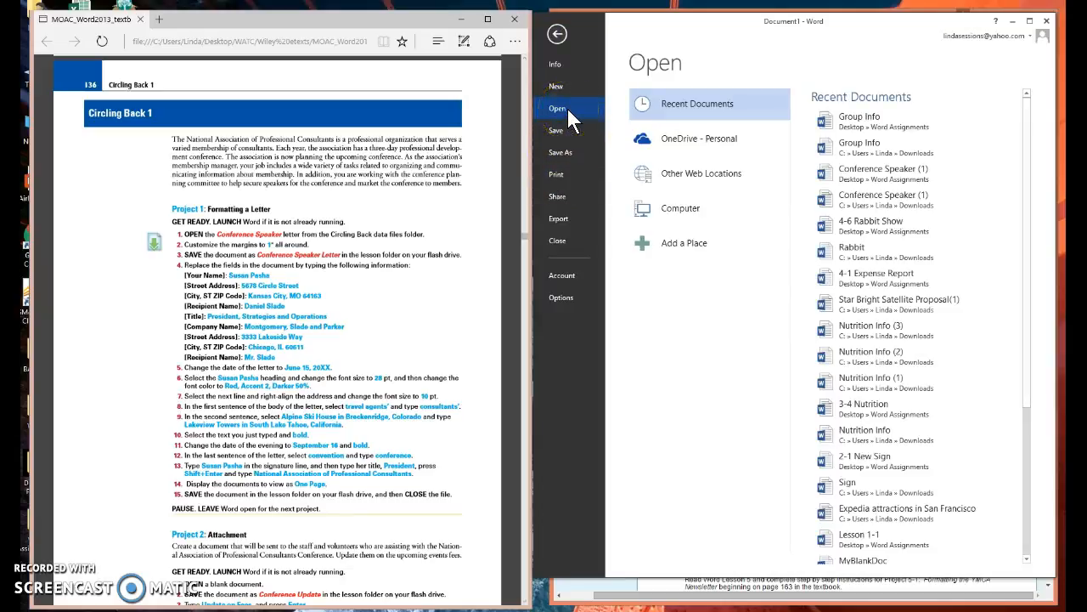
pyautogui.click(848, 177)
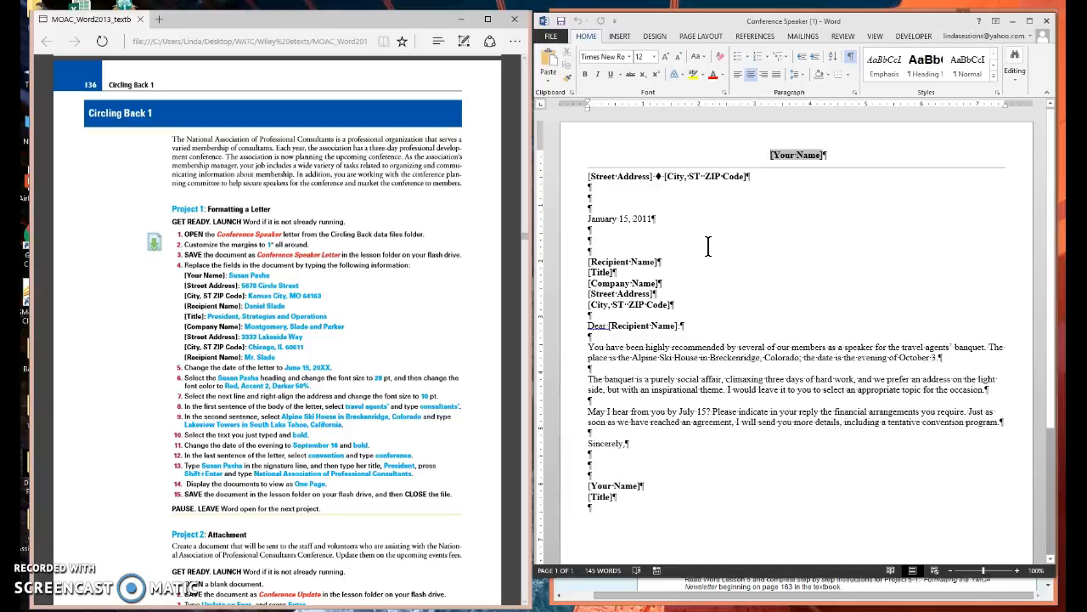
# Save the document under the name Conference Speaker Letter in the Word Assignments folder.
pyautogui.click(548, 35)
pyautogui.click(564, 155)
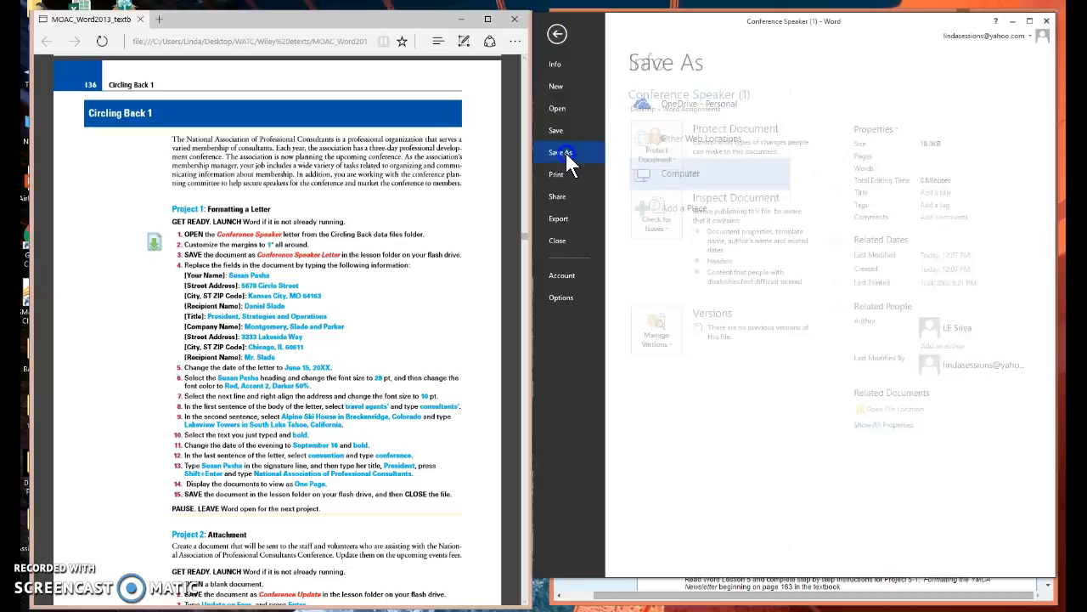
pyautogui.click(865, 194)
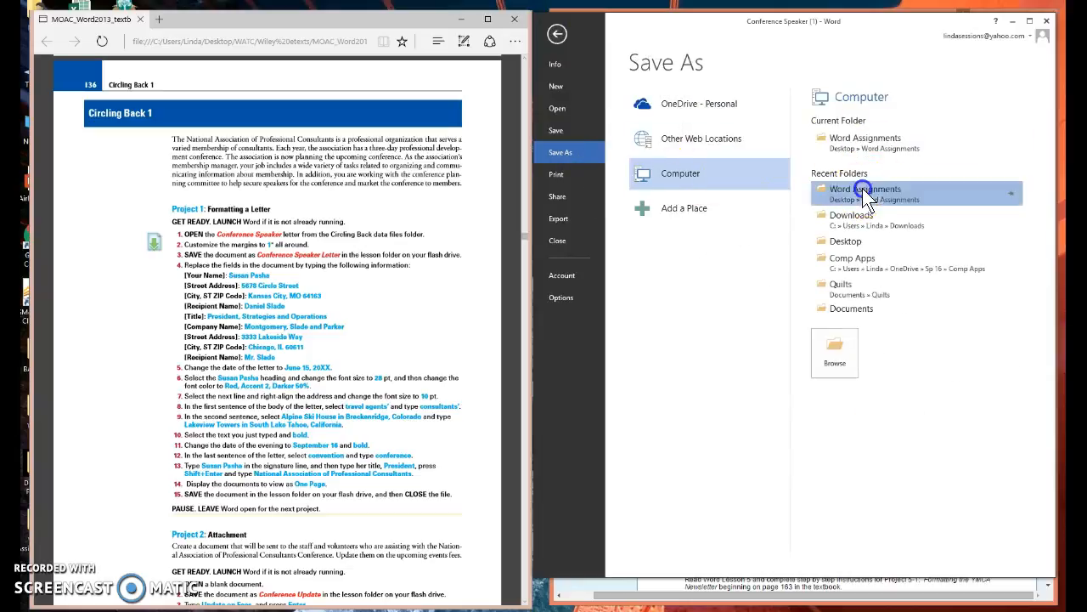
pyautogui.click(689, 244)
pyautogui.press('BackSpace')
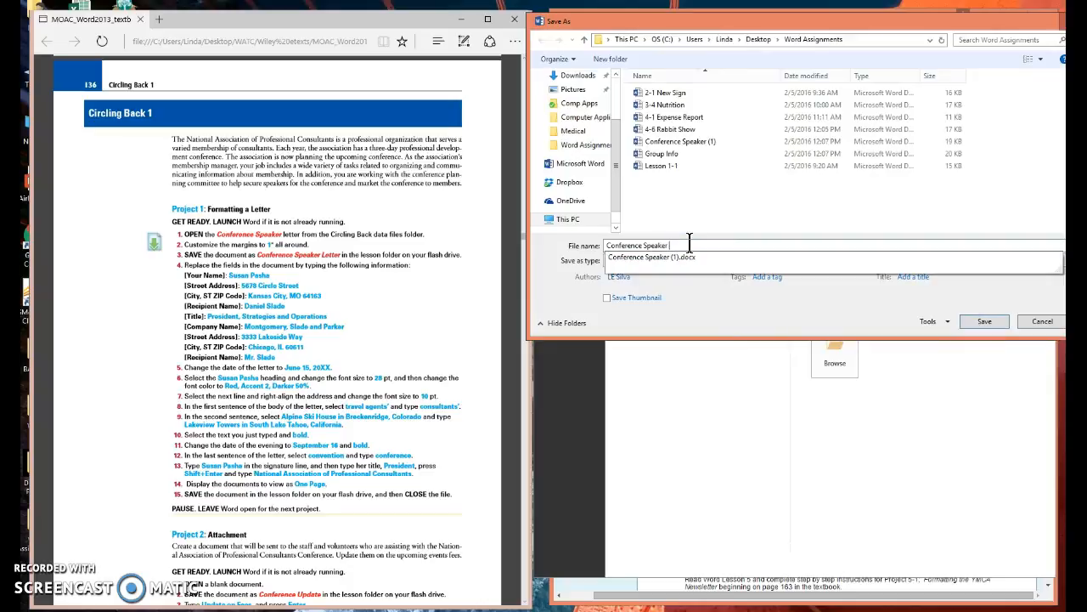
pyautogui.write('Letter')
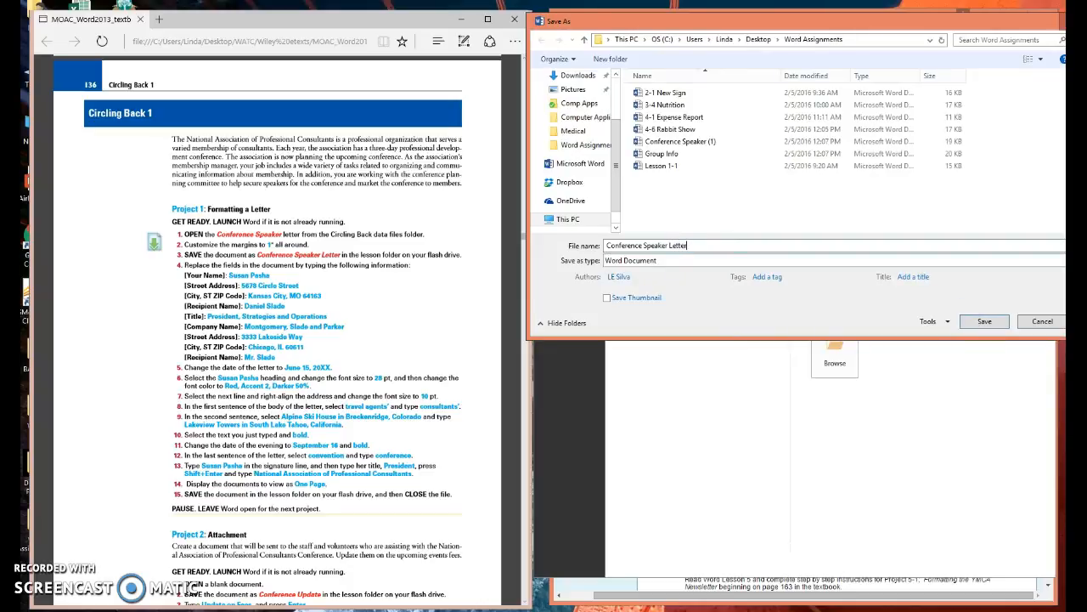
pyautogui.click(985, 322)
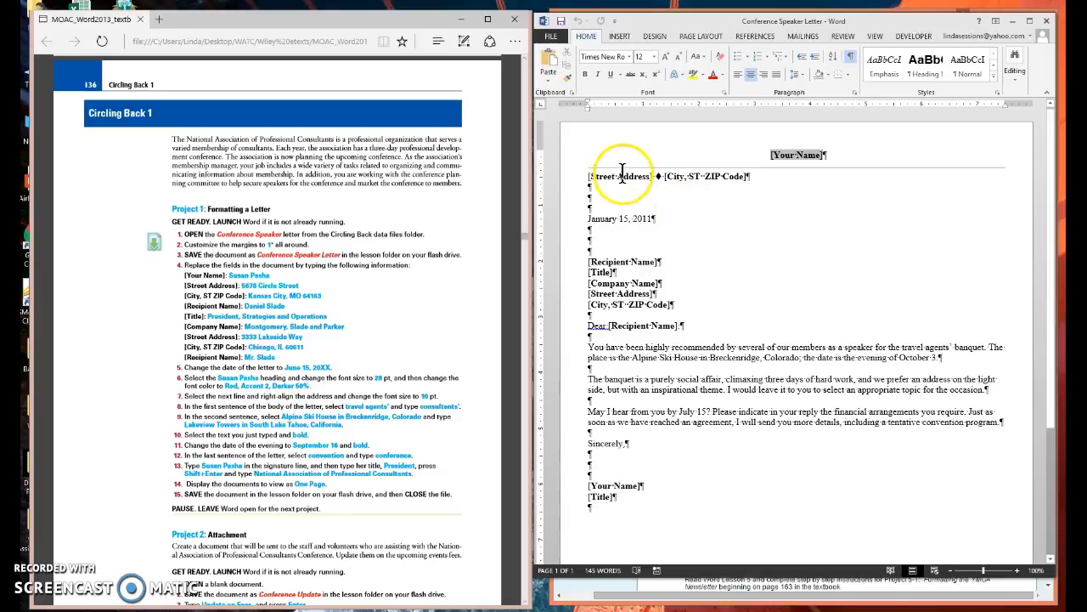
# Examine the bracketed placeholder fields in the letter's sender heading and recipient address block by selecting them one after another.
pyautogui.click(692, 176)
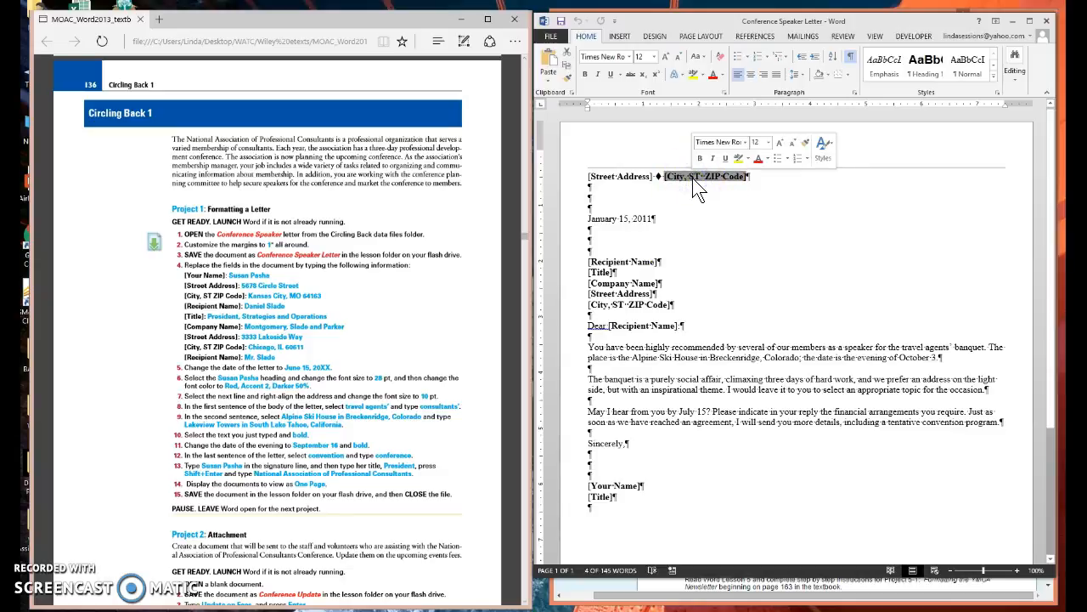
pyautogui.click(614, 176)
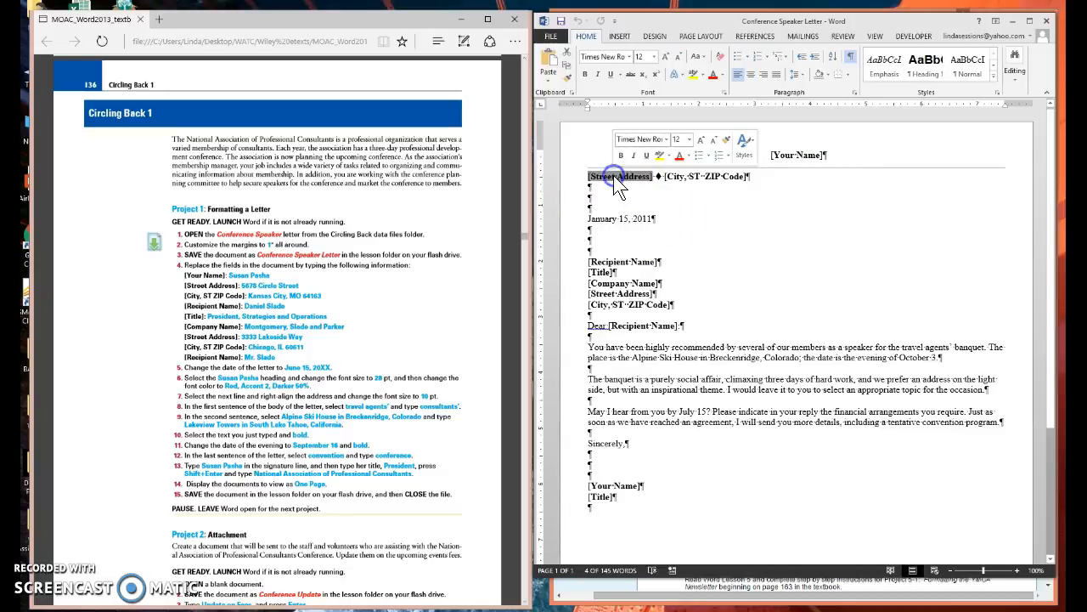
pyautogui.click(710, 181)
pyautogui.click(612, 262)
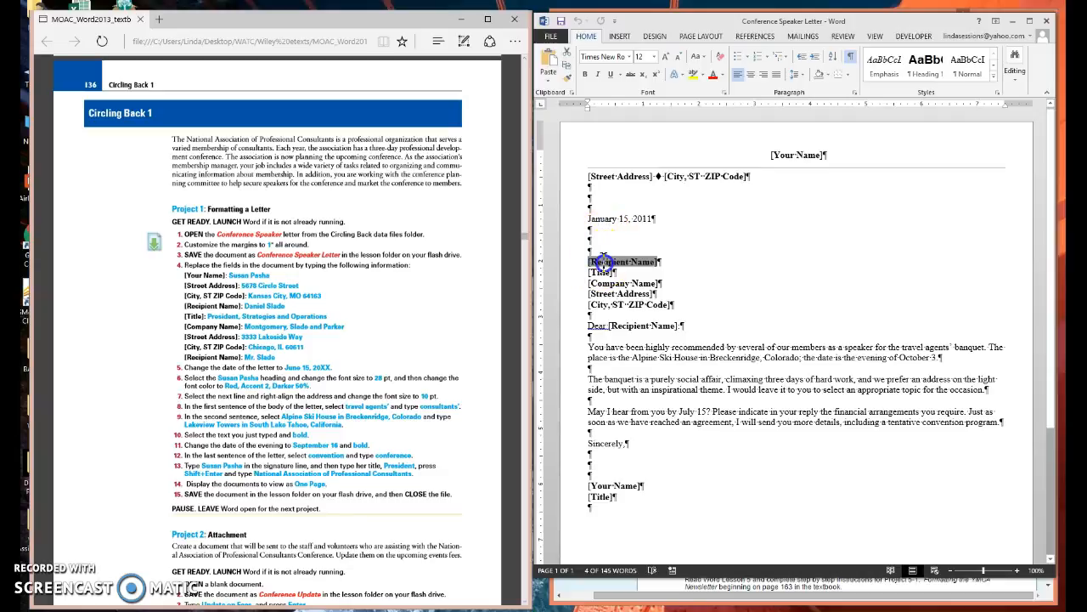
pyautogui.click(599, 273)
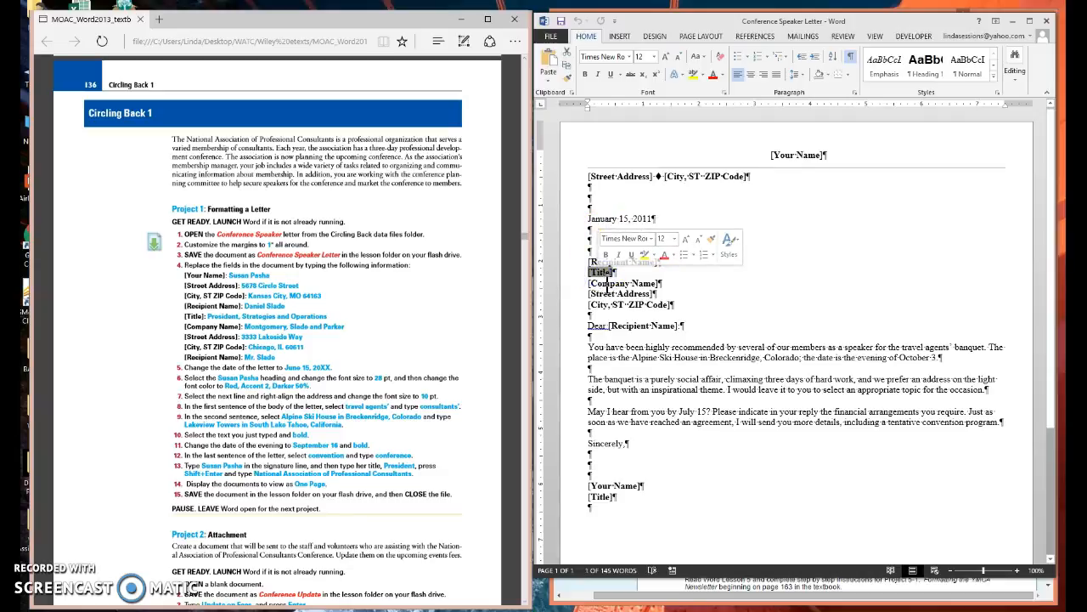
pyautogui.click(599, 284)
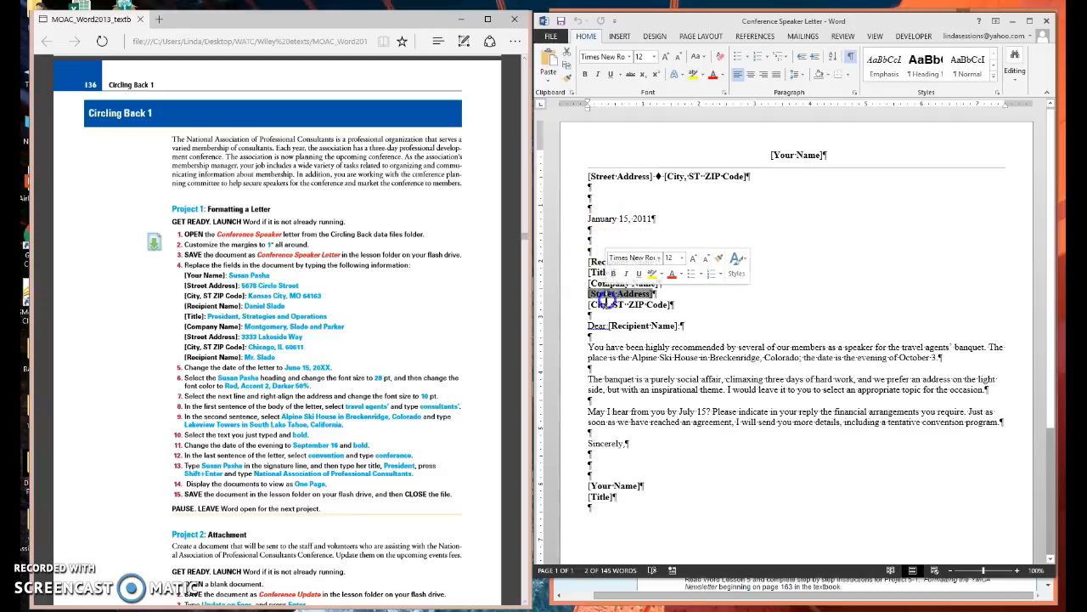
pyautogui.click(603, 294)
pyautogui.click(605, 304)
pyautogui.click(620, 176)
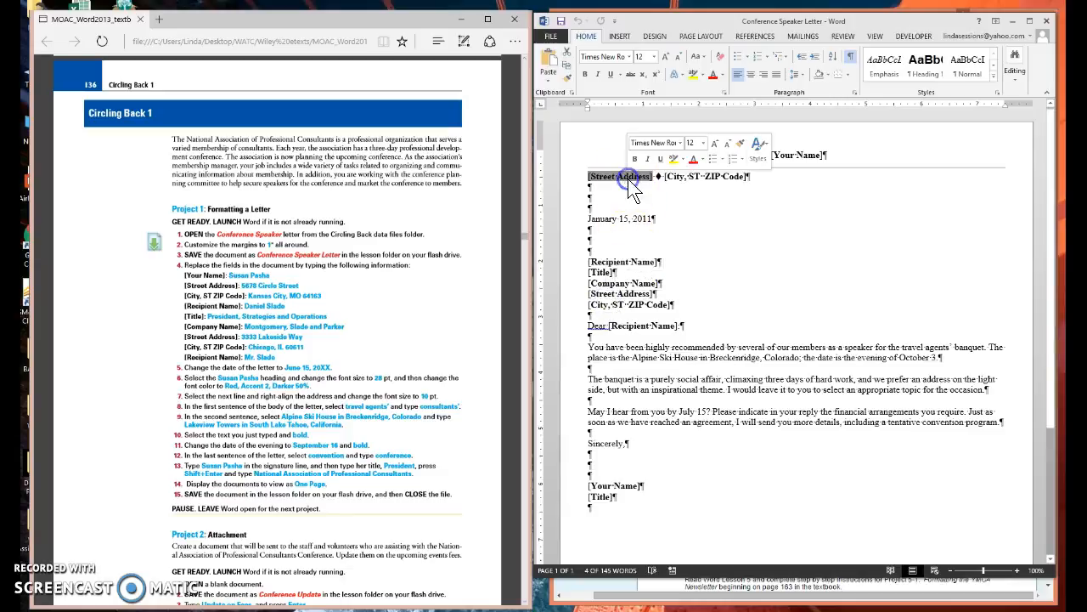
pyautogui.click(693, 177)
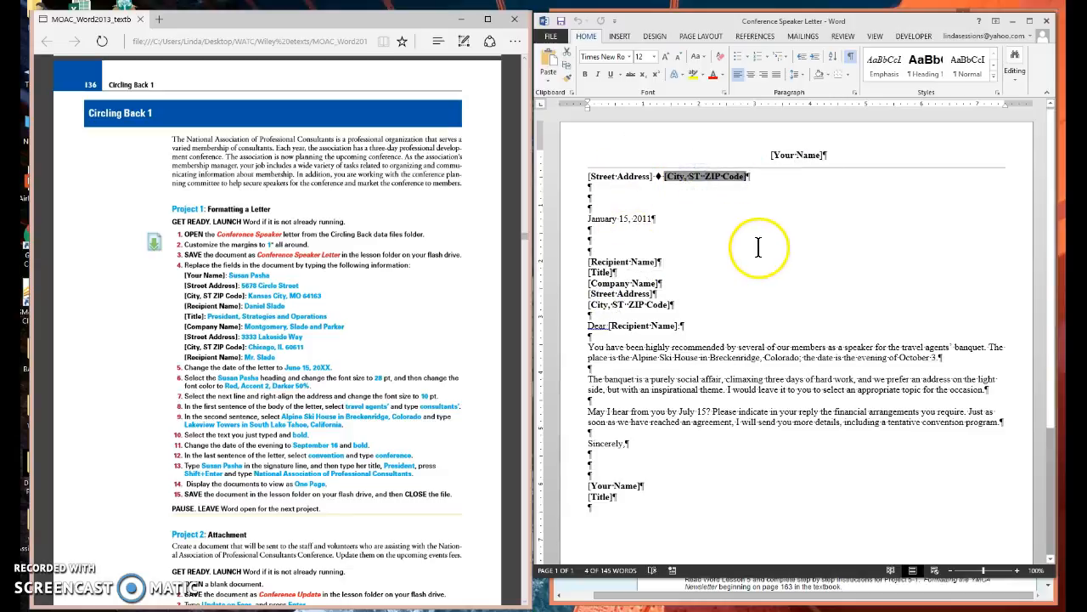
# Replace the [Your Name] field in the letter's heading with the sender's full name given in the textbook.
pyautogui.click(790, 149)
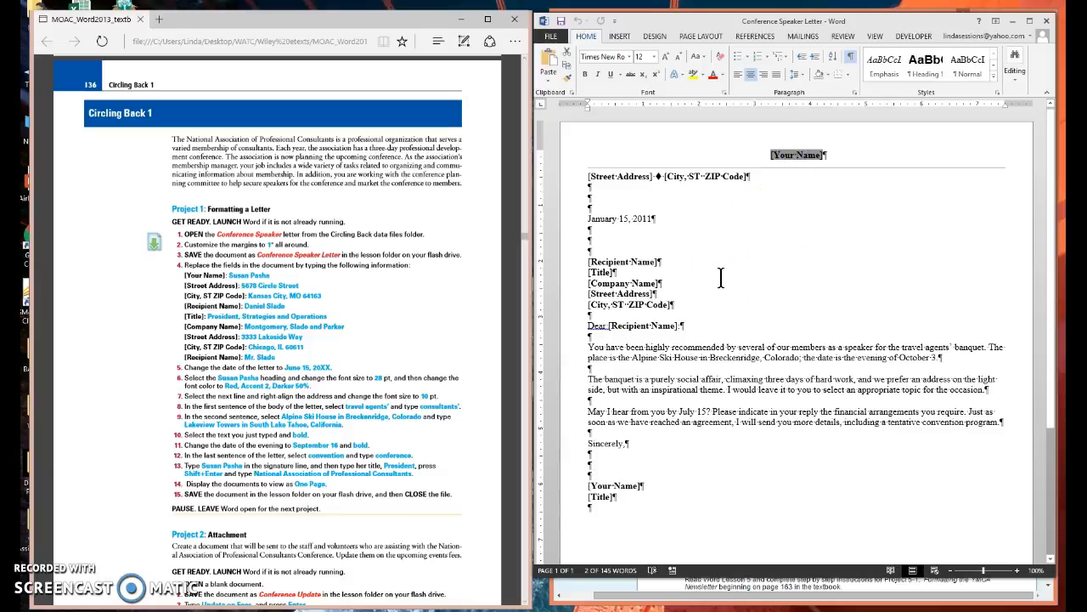
pyautogui.click(703, 176)
pyautogui.write('Susan Pasha')
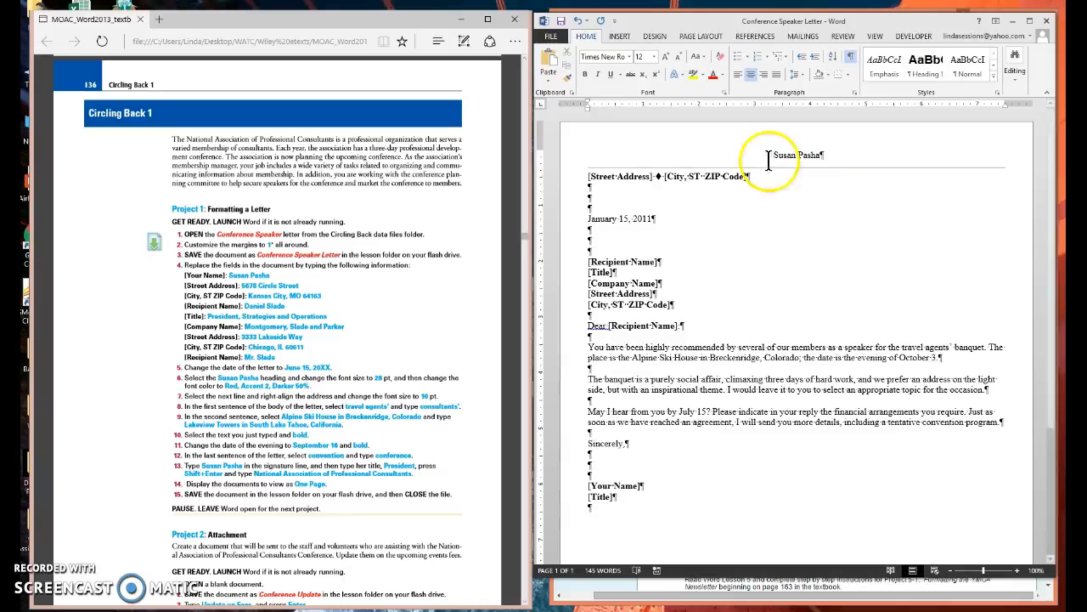
# Replace the [Street Address] and [City, ST ZIP Code] fields under the heading with the sender's address details given in the textbook.
pyautogui.click(599, 176)
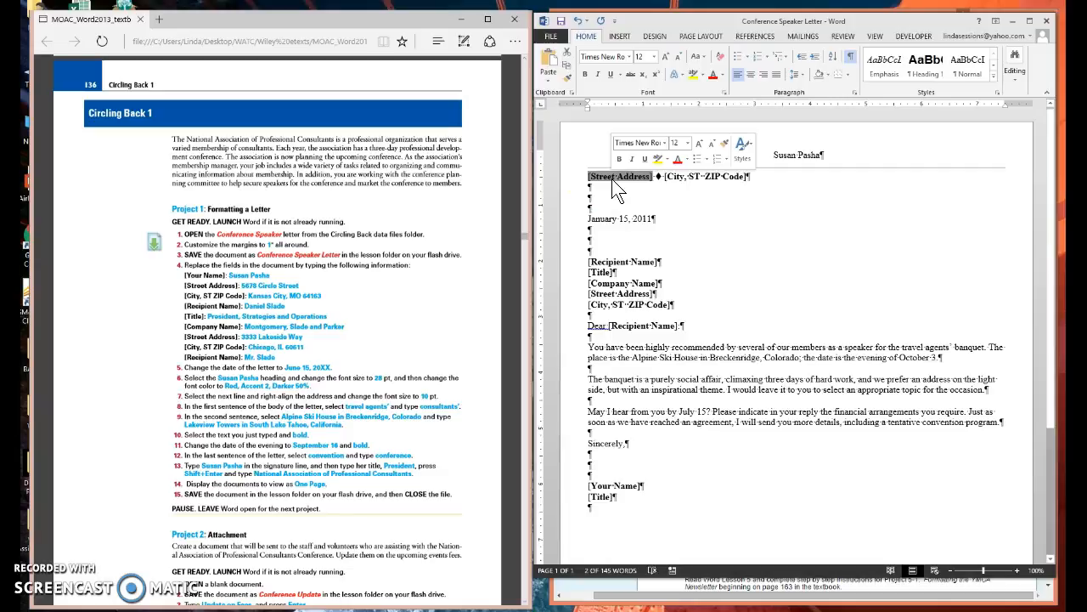
pyautogui.write('56')
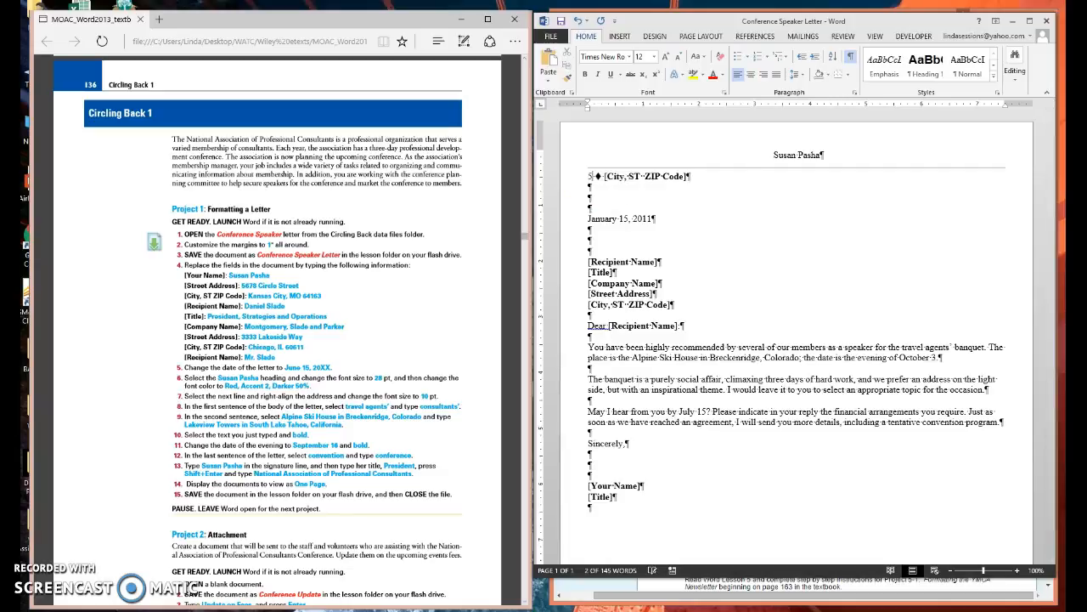
pyautogui.write('78')
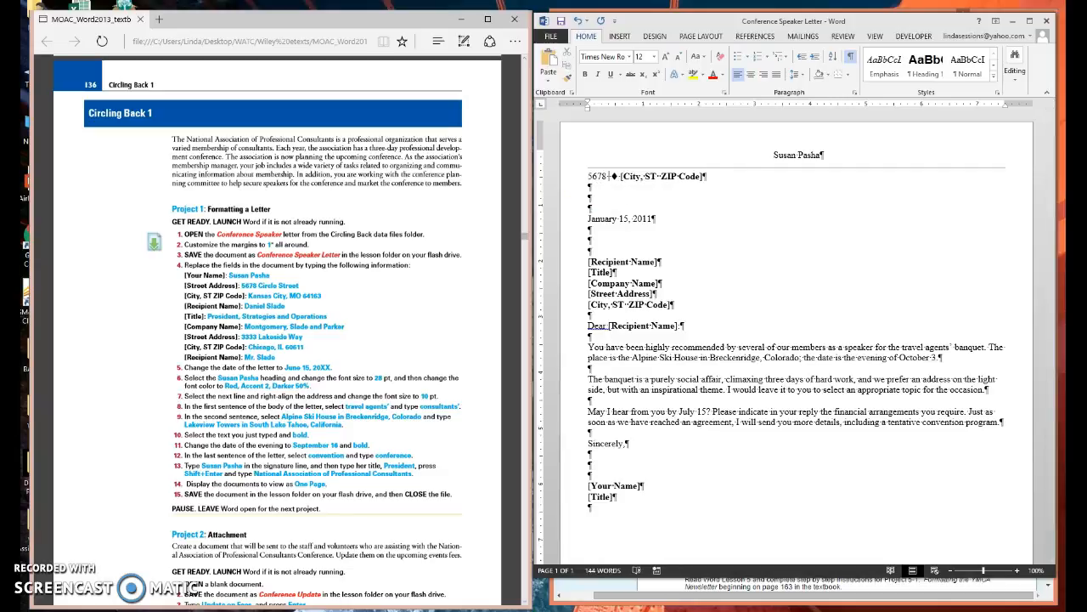
pyautogui.write(' Circle Stre')
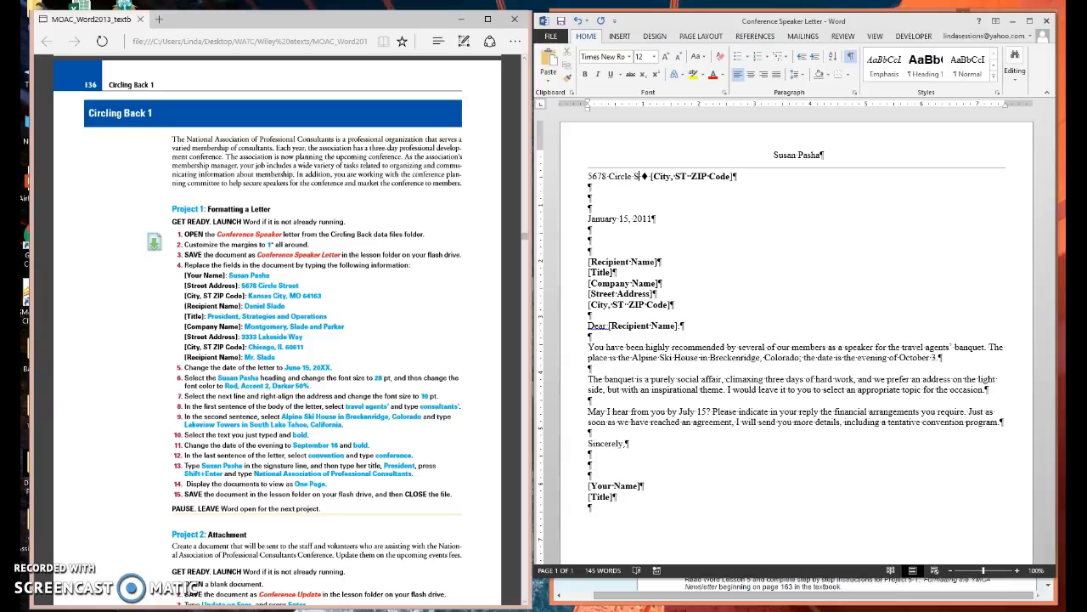
pyautogui.write('et')
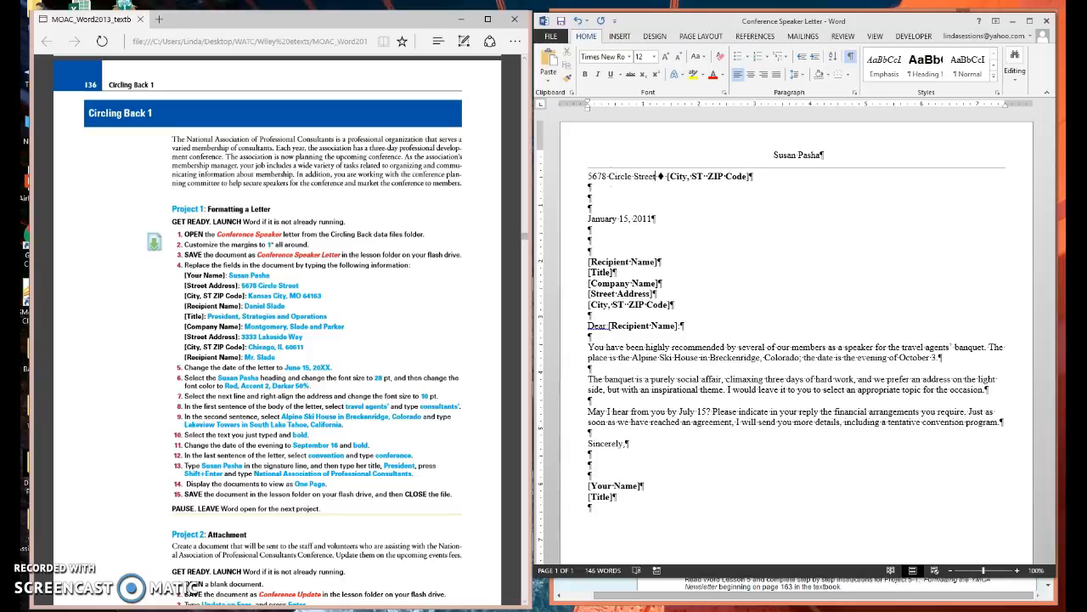
pyautogui.click(695, 177)
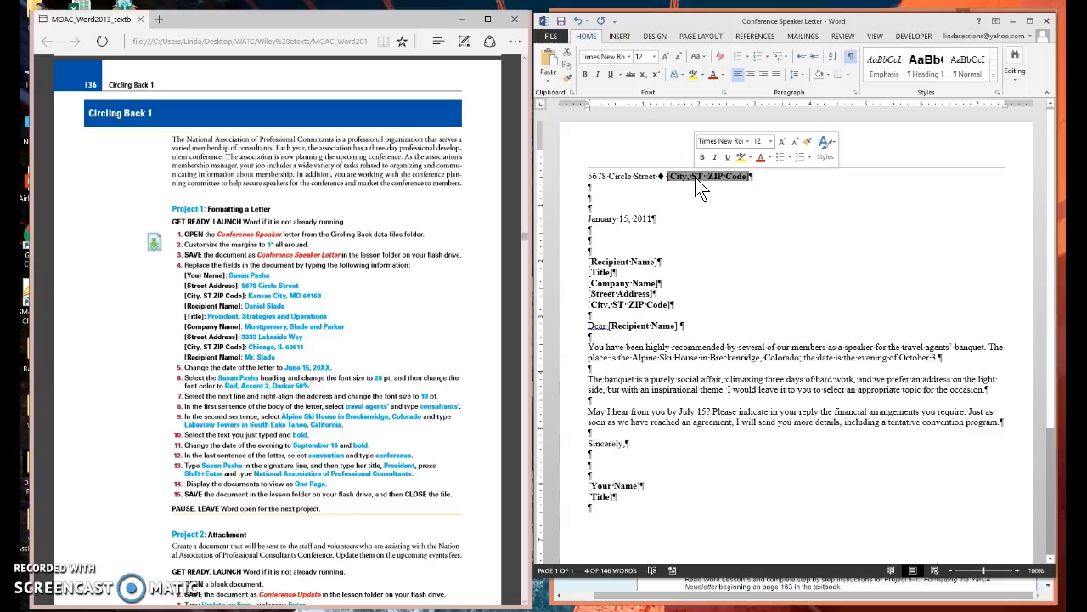
pyautogui.write('Kansas')
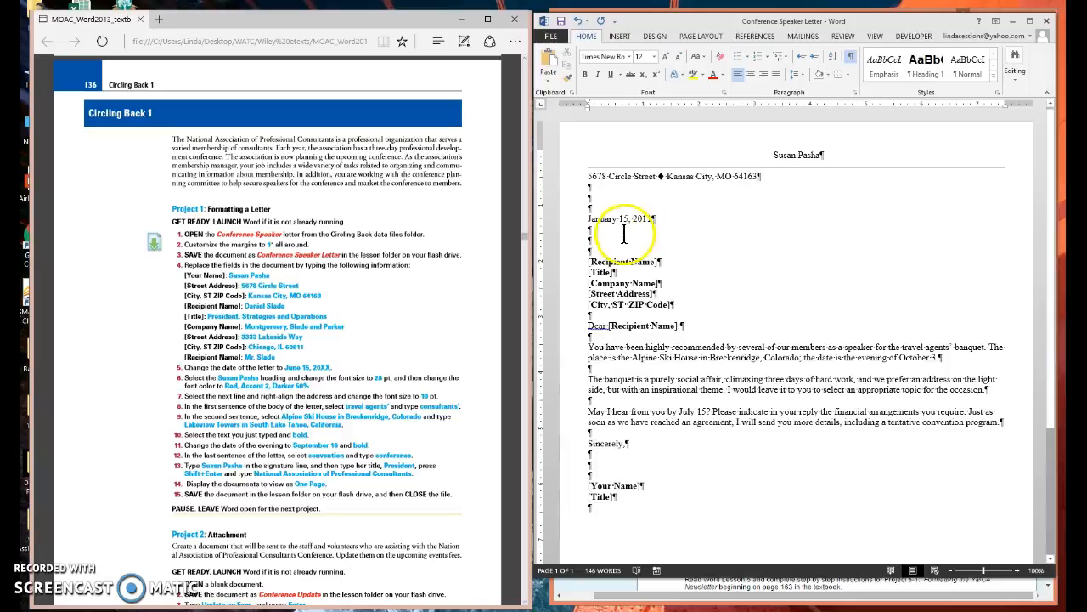
# Fill the [Recipient Name] field with the recipient's full name and the [Title] field below it with "President, Strategies and Operations".
pyautogui.click(597, 261)
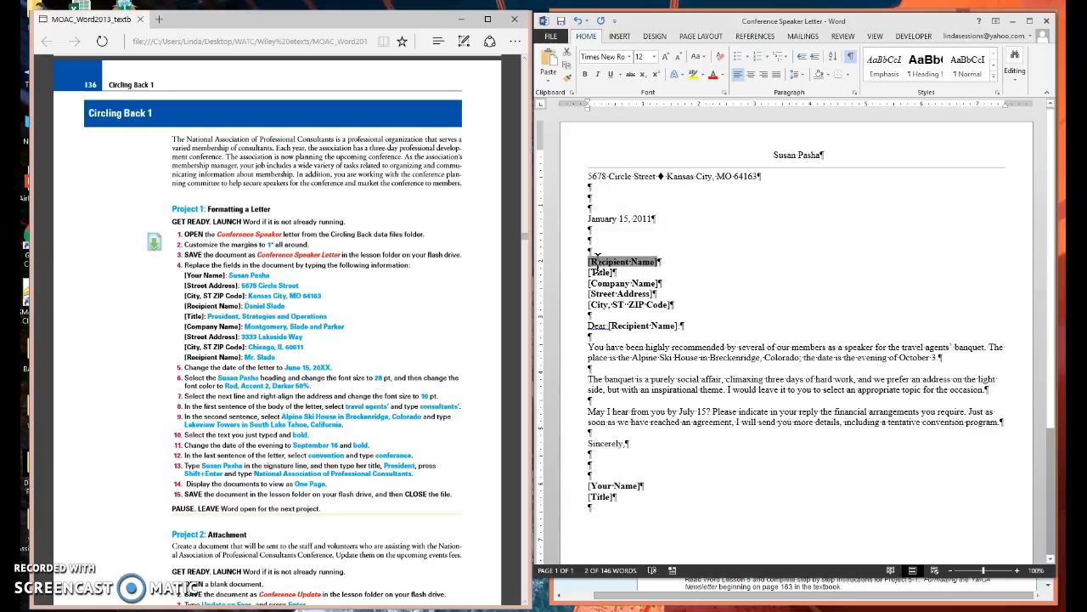
pyautogui.write('Daniel')
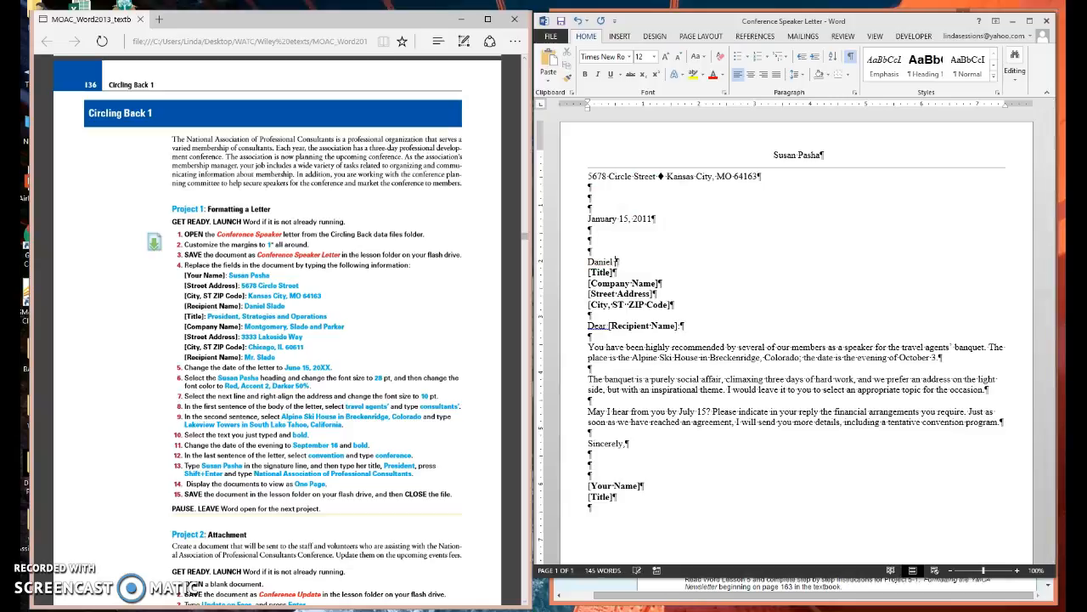
pyautogui.write(' Slade')
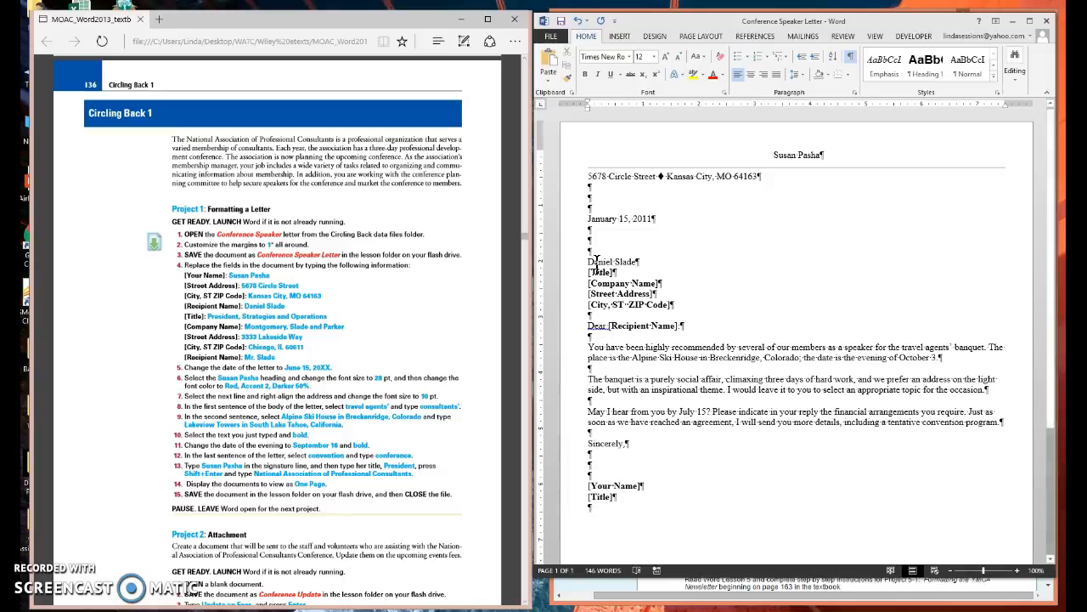
pyautogui.click(599, 272)
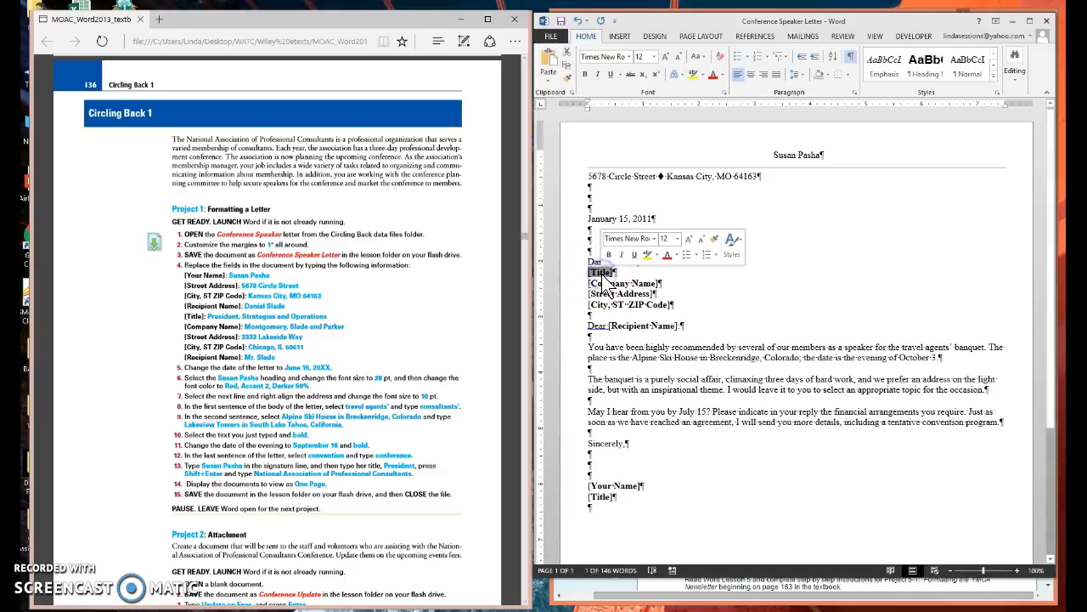
pyautogui.write('President,')
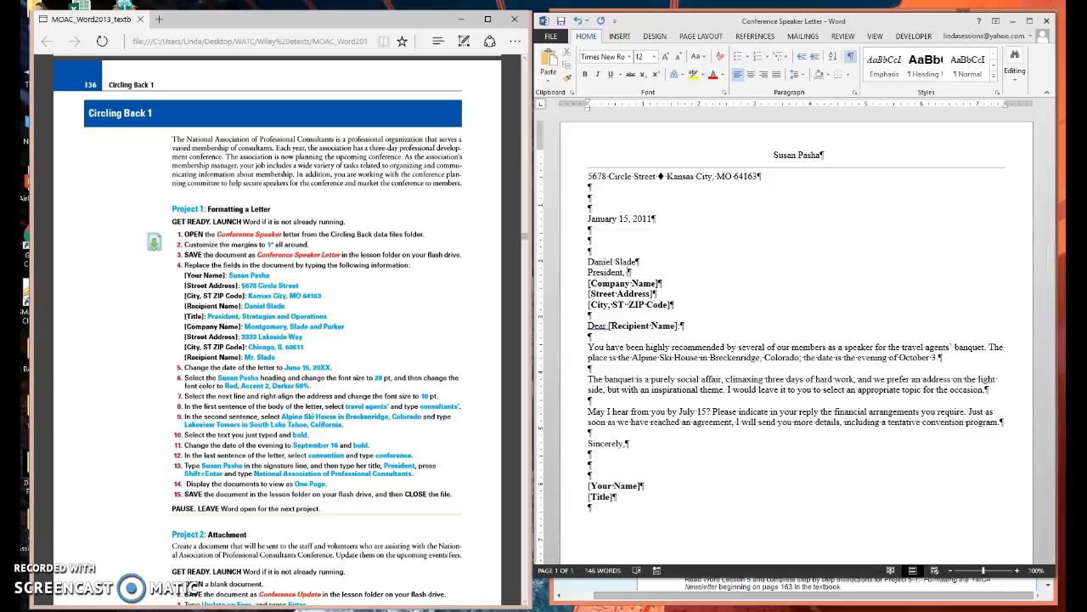
pyautogui.write(' Strategies and Operations')
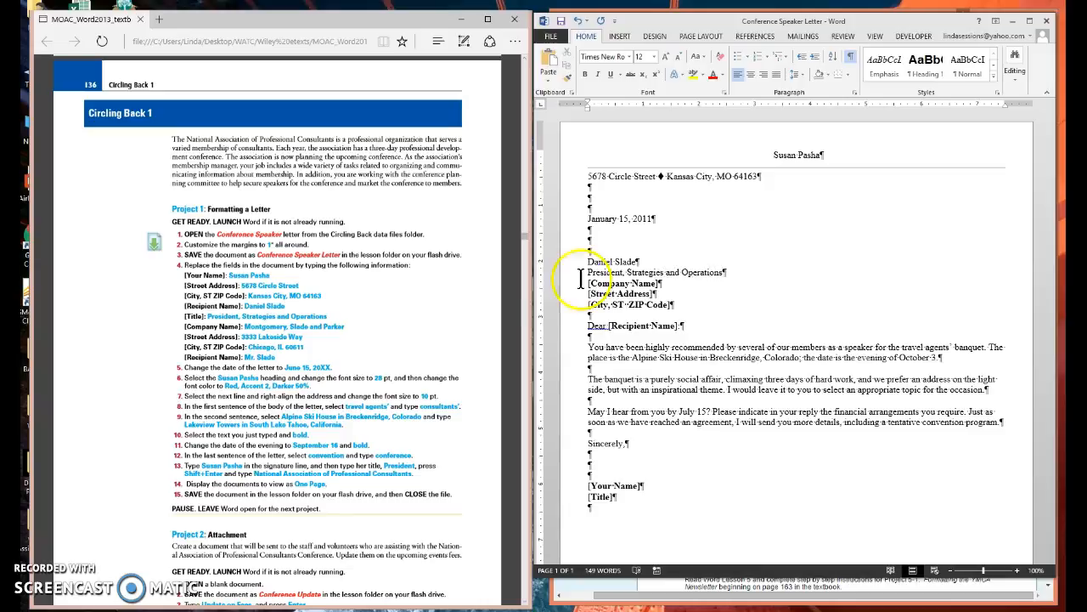
# Replace the [Company Name] field in the recipient block with "Montgomery, Slade and Parker".
pyautogui.moveTo(588, 283); pyautogui.dragTo(659, 283)
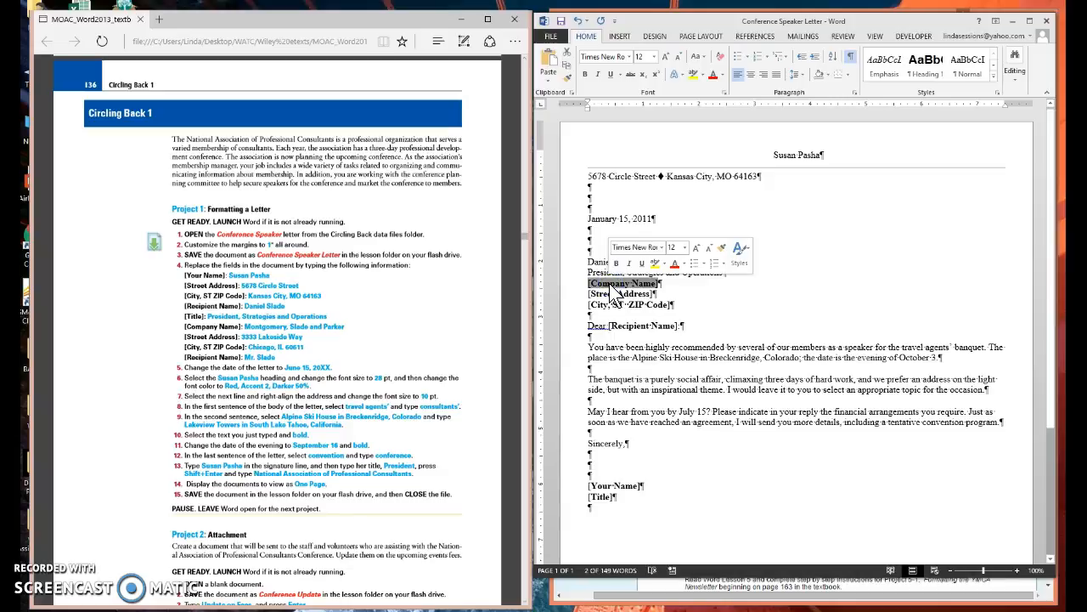
pyautogui.write('Montgomery, Slade and Parker')
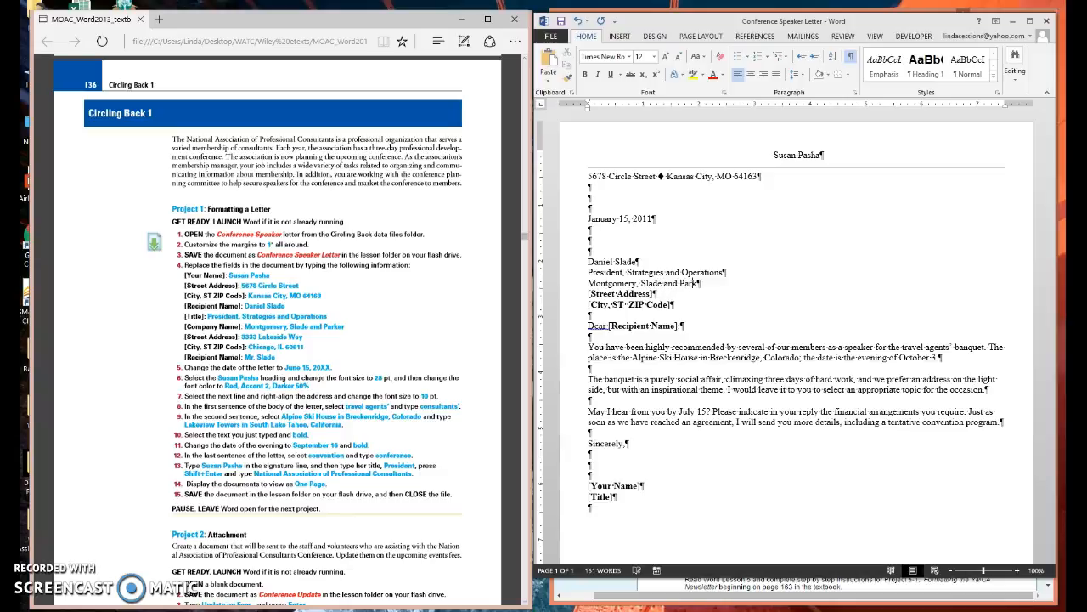
# Replace the recipient block's [Street Address] and [City, ST ZIP Code] fields with the recipient's address details from the textbook.
pyautogui.click(615, 304)
pyautogui.click(614, 293)
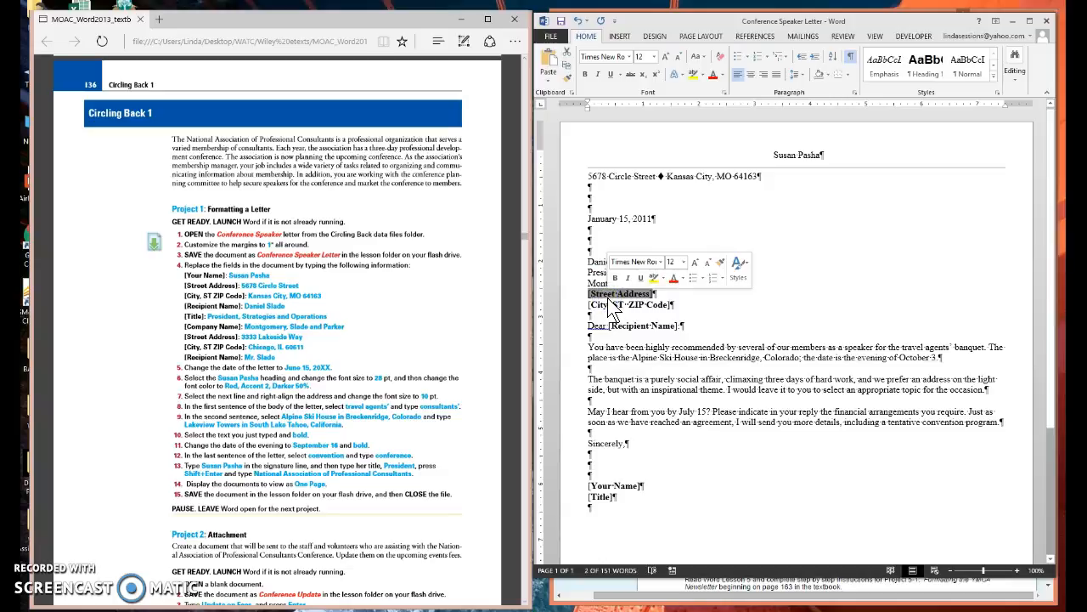
pyautogui.write('3333 Lakeside Way')
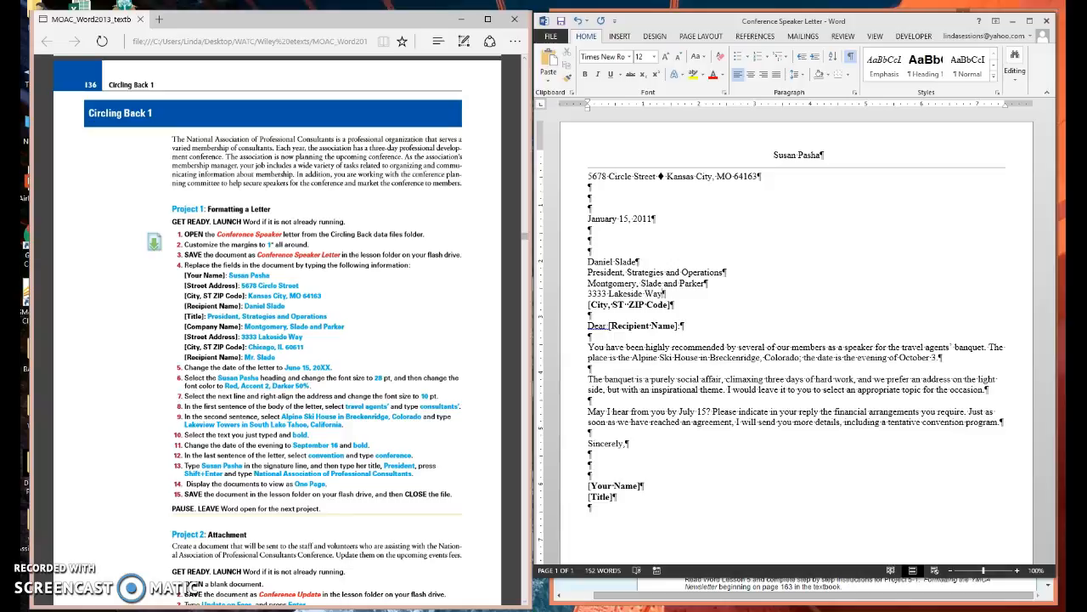
pyautogui.click(607, 306)
pyautogui.write('Chicago IL 60611')
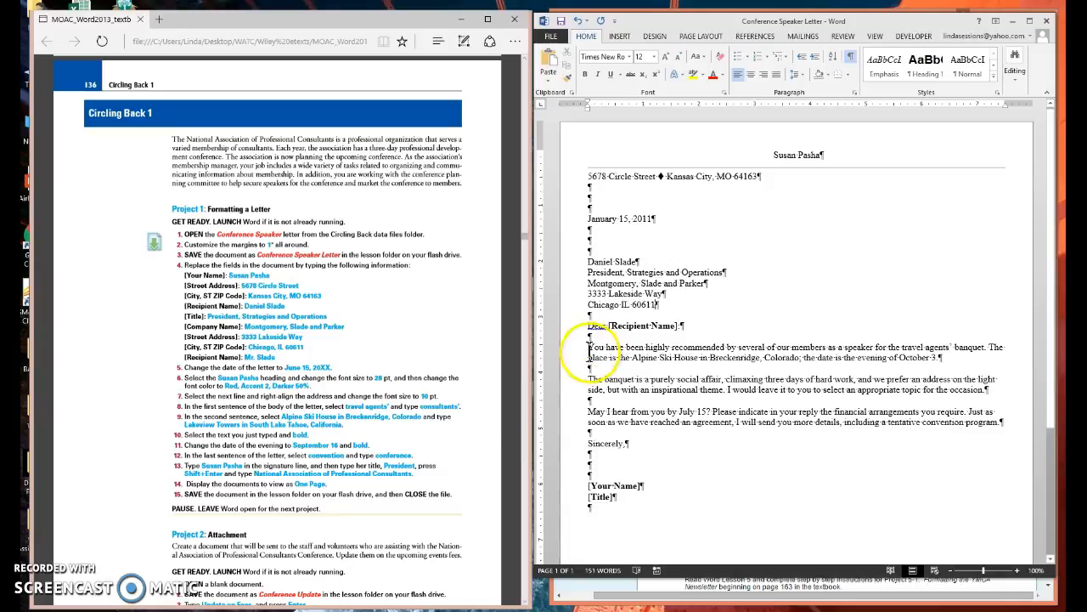
# Replace the [Recipient Name] field in the salutation with the recipient's courtesy title and surname.
pyautogui.click(640, 323)
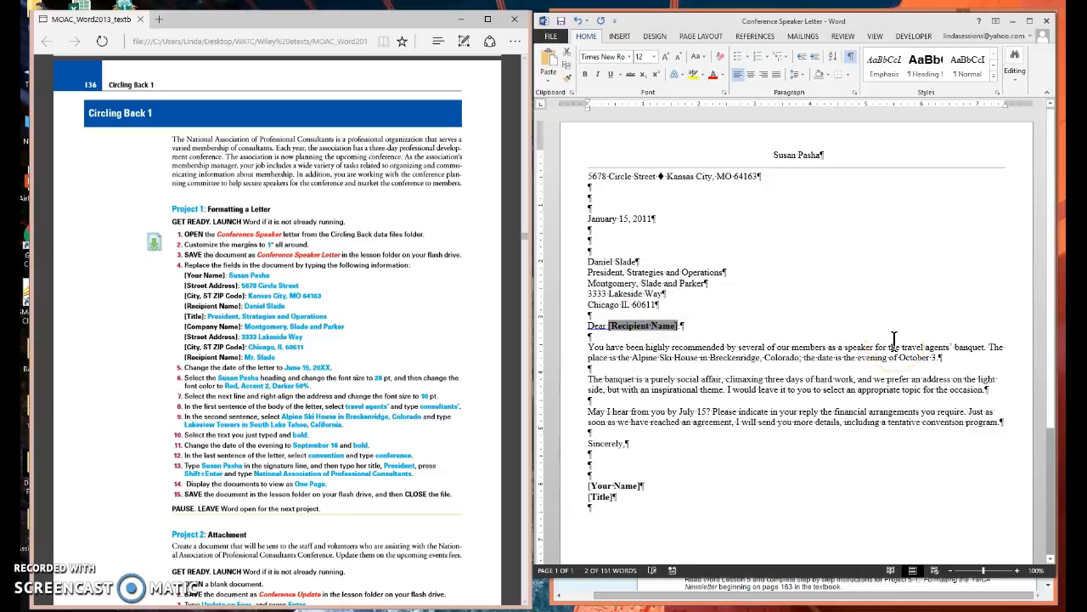
pyautogui.write('Mr. Slade:')
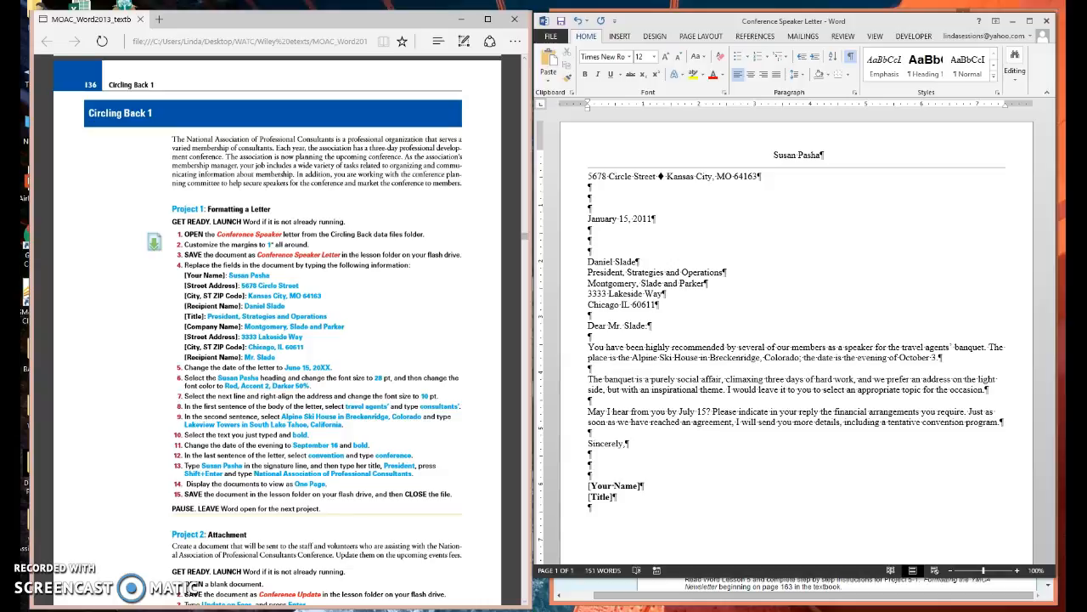
pyautogui.click(932, 364)
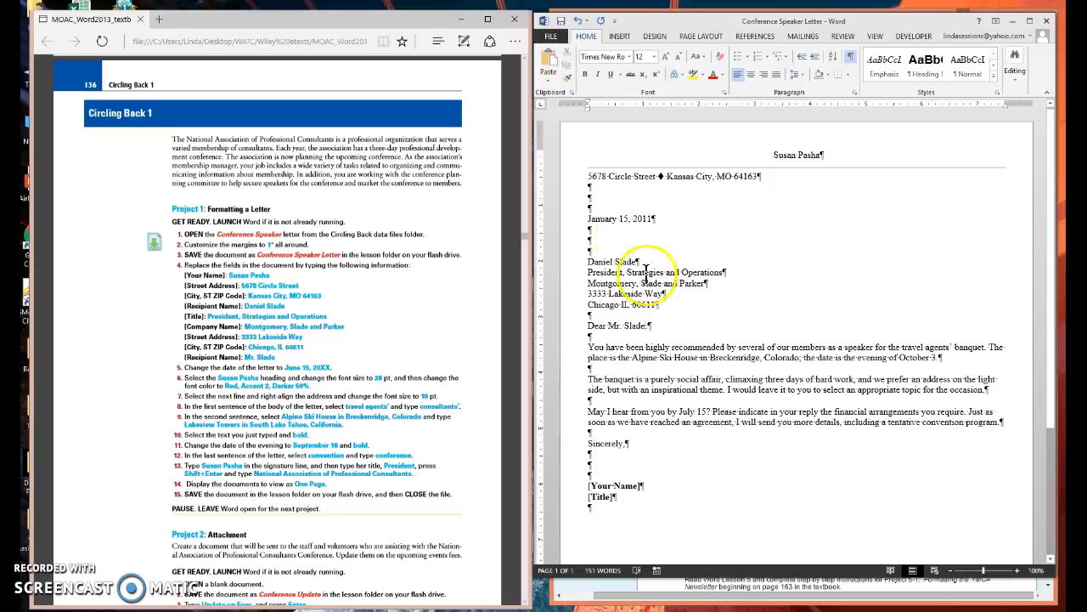
# Change the date of the letter to "June 15, 20xx".
pyautogui.tripleClick(605, 219)
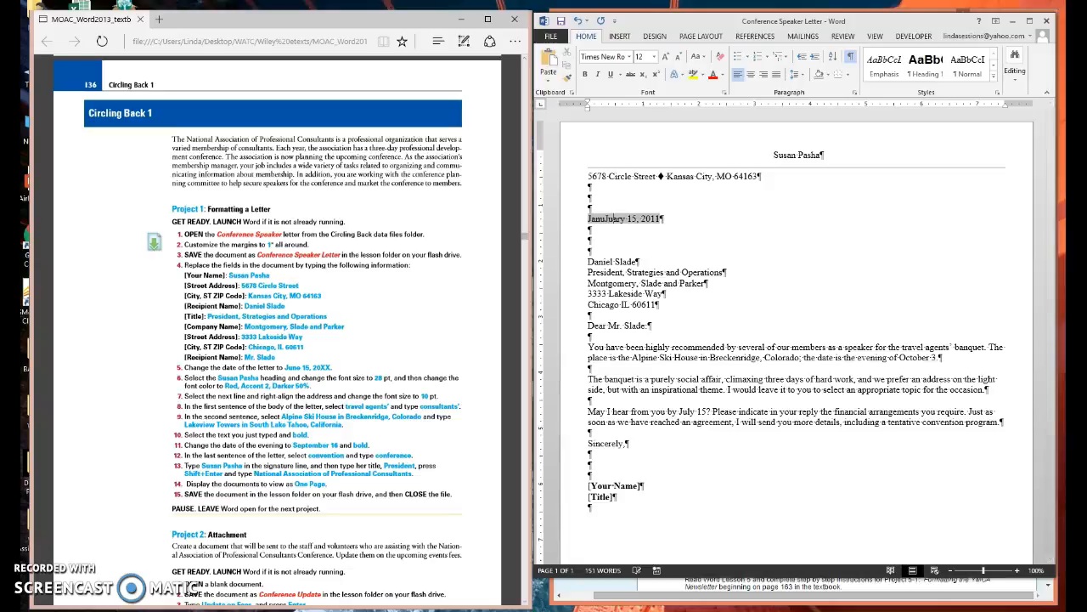
pyautogui.press('BackSpace')
pyautogui.press('BackSpace')
pyautogui.press('Delete')
pyautogui.press('Delete')
pyautogui.press('Delete')
pyautogui.write('une')
pyautogui.doubleClick(633, 218)
pyautogui.write('20xx')
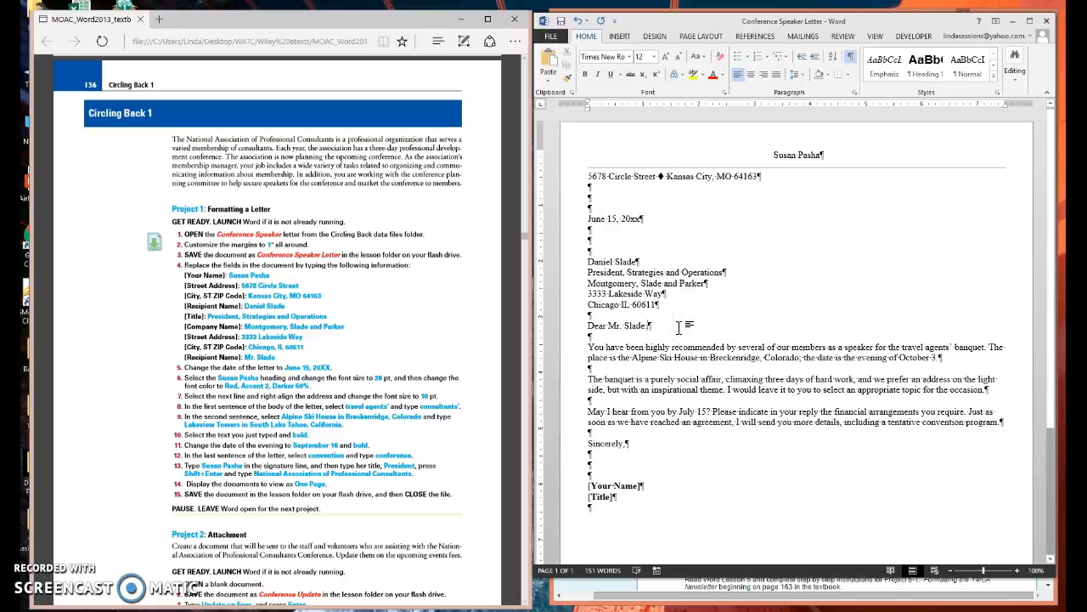
# Format the sender's name heading with font size 28 and the font color Red, Accent 2, Darker 50%.
pyautogui.click(774, 155)
pyautogui.moveTo(774, 155); pyautogui.dragTo(824, 160)
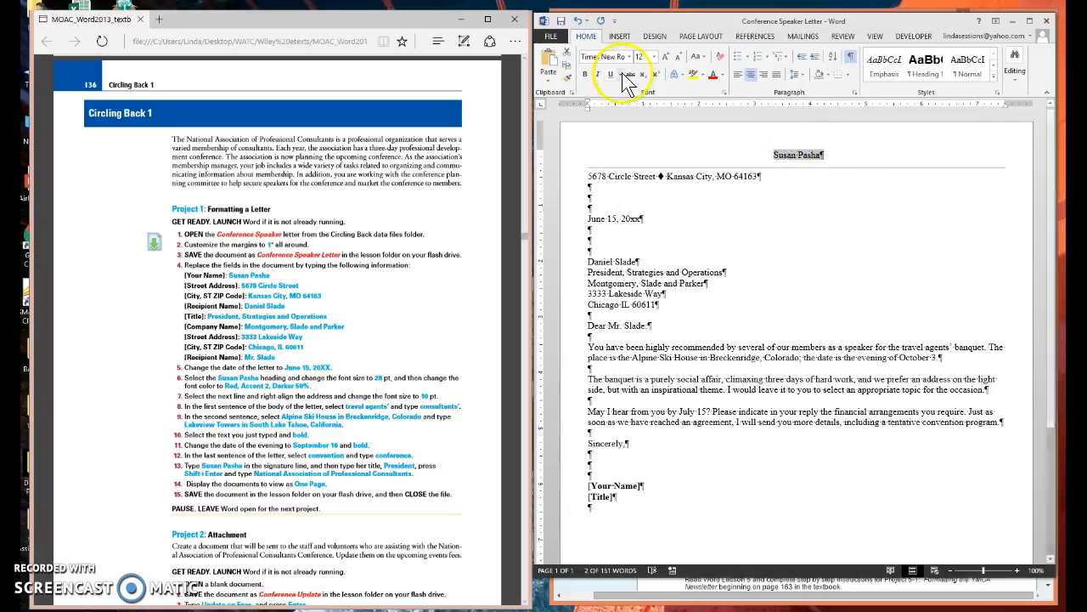
pyautogui.click(653, 56)
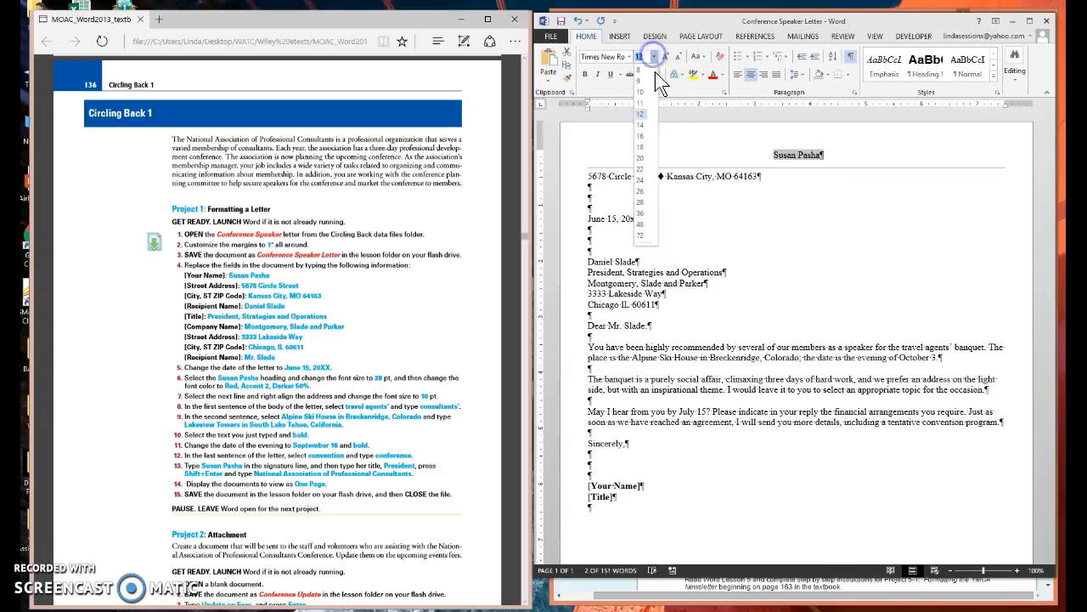
pyautogui.click(643, 202)
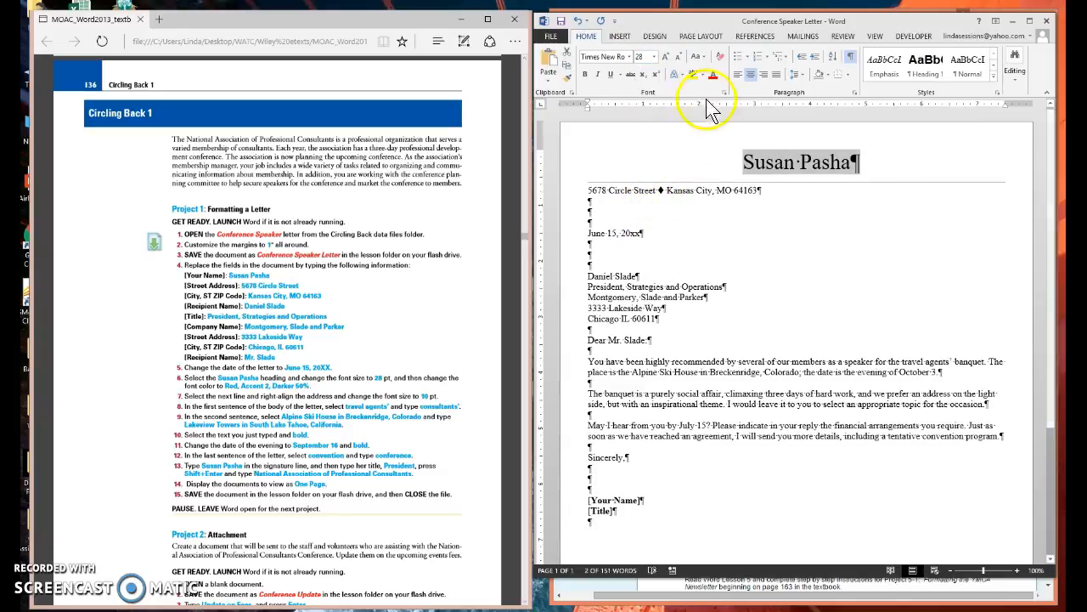
pyautogui.click(723, 74)
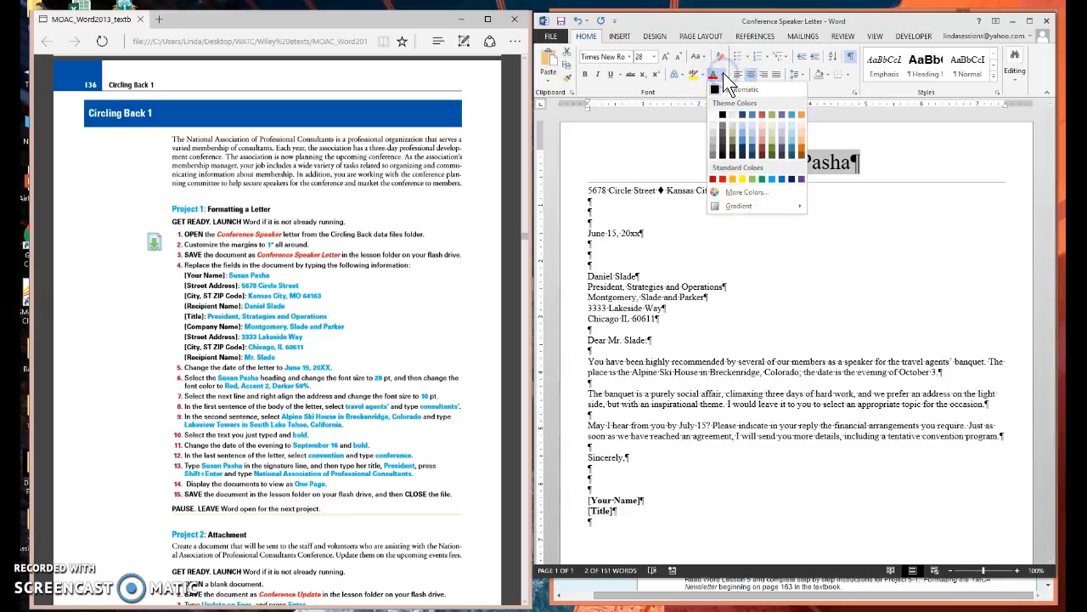
pyautogui.click(762, 156)
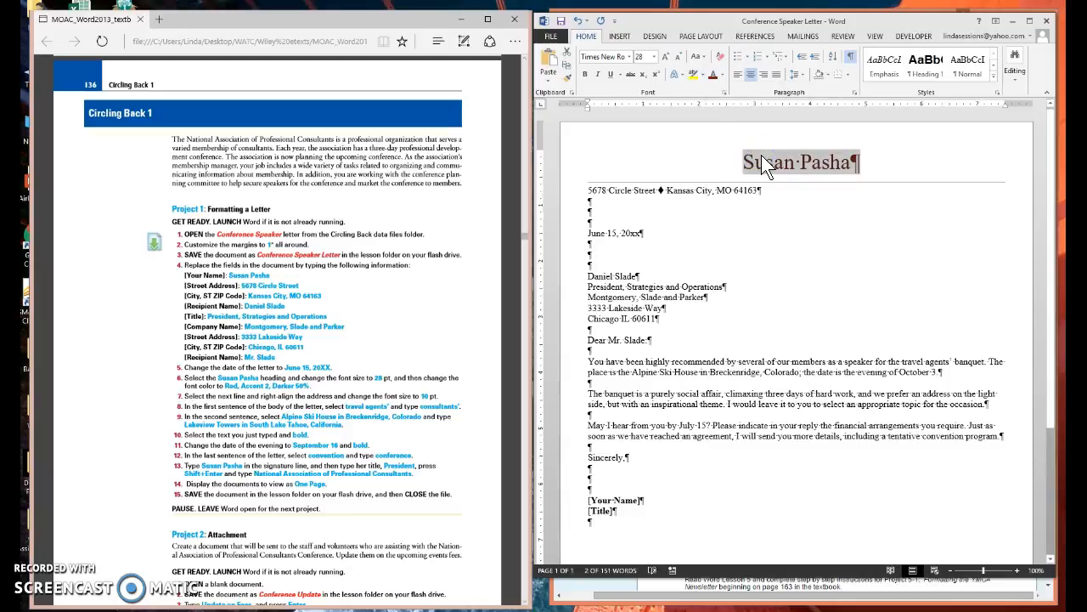
pyautogui.click(773, 243)
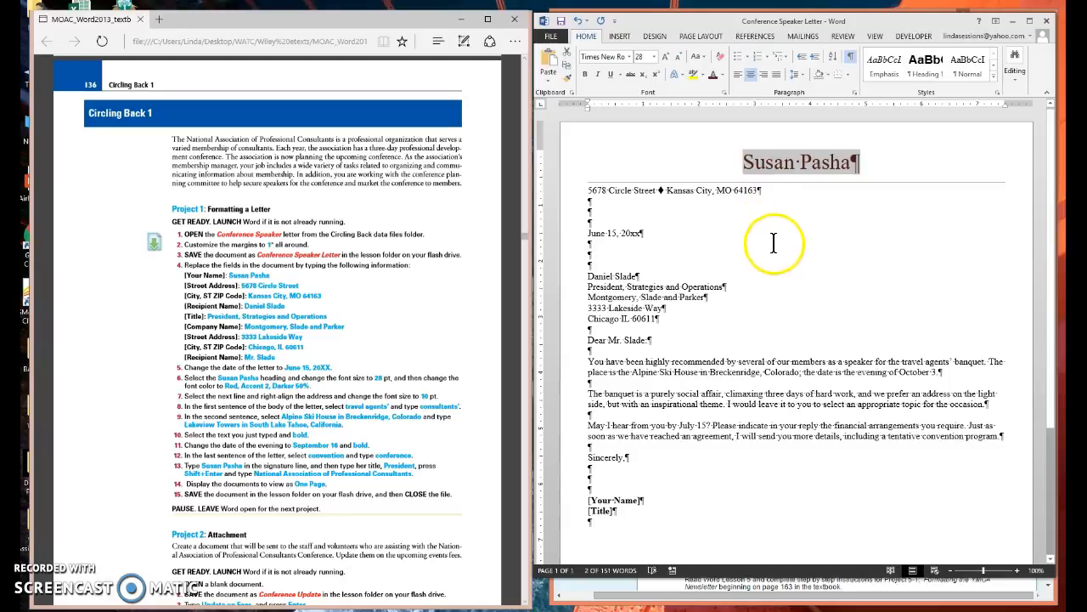
# Right-align the sender's address line below the heading and reduce its font size to 10 pt.
pyautogui.click(580, 192)
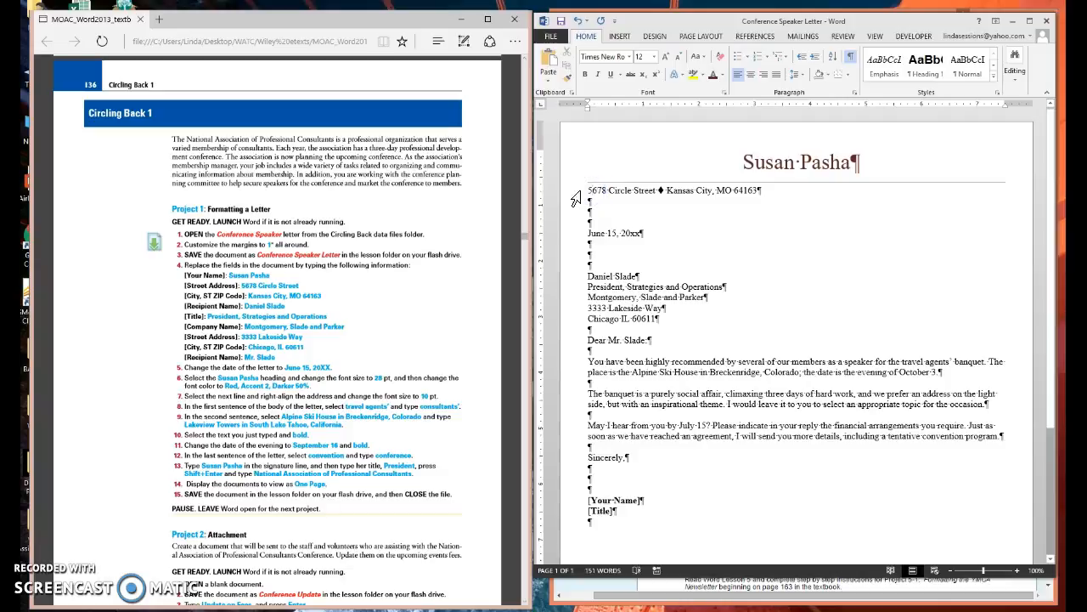
pyautogui.click(575, 199)
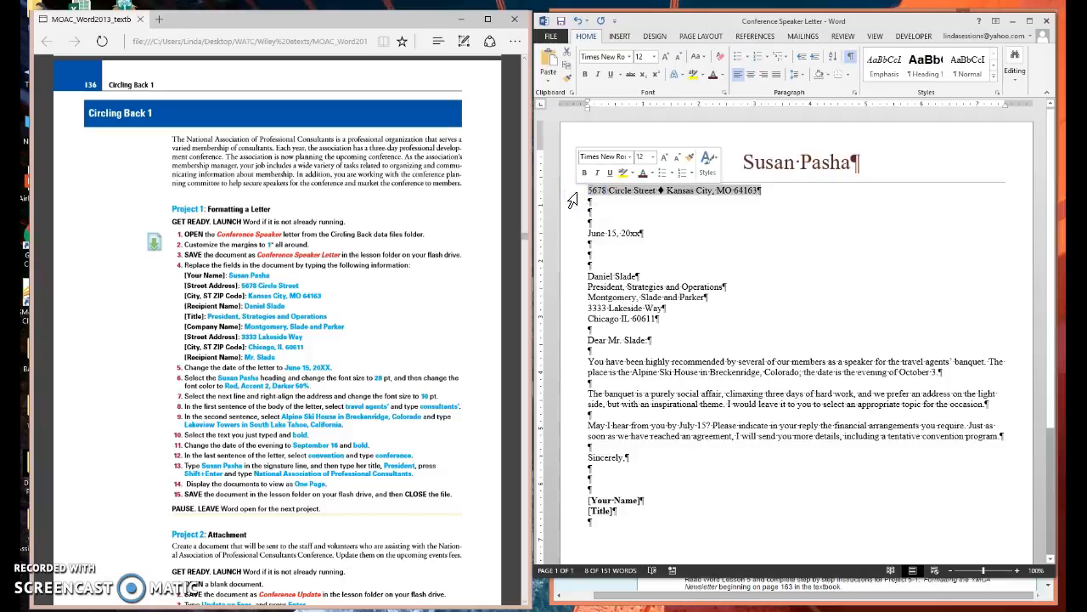
pyautogui.click(764, 75)
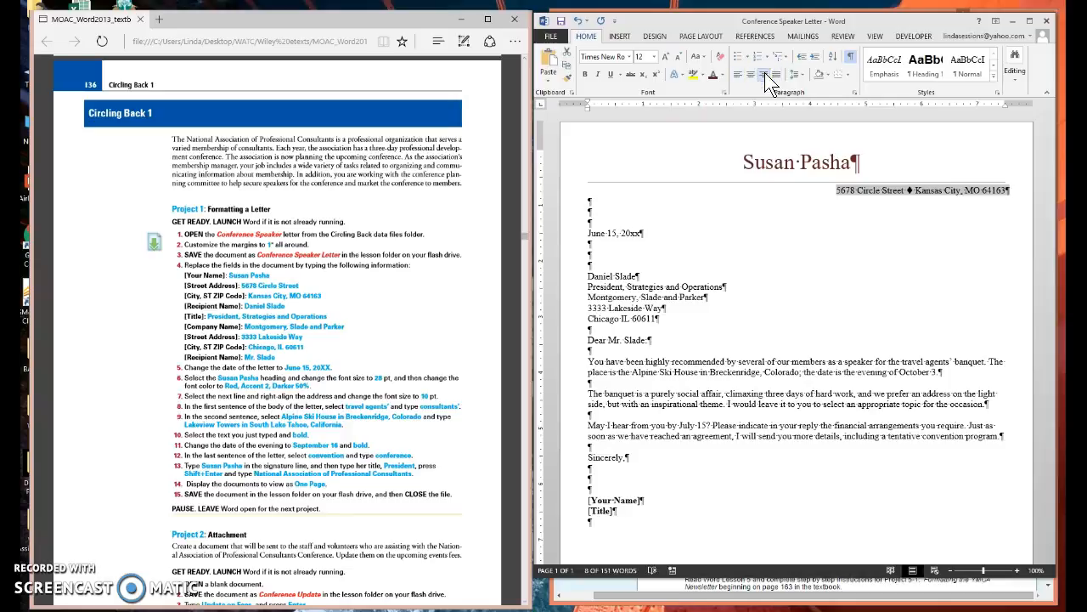
pyautogui.click(680, 63)
pyautogui.click(680, 64)
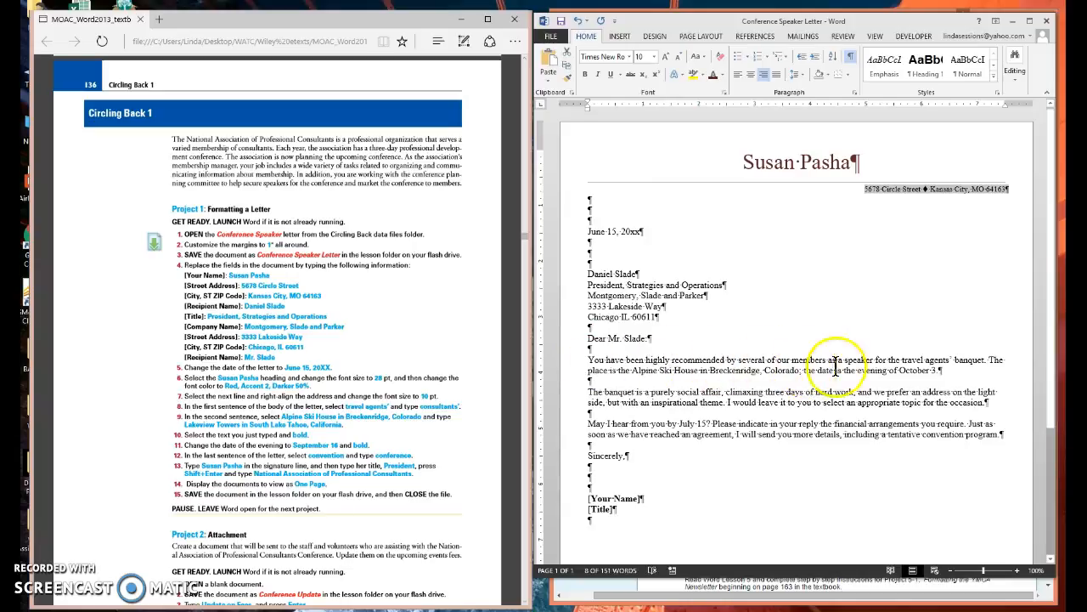
# Replace "travel agents'" with "consultants'" in the first sentence of the letter body.
pyautogui.moveTo(902, 360); pyautogui.dragTo(945, 359)
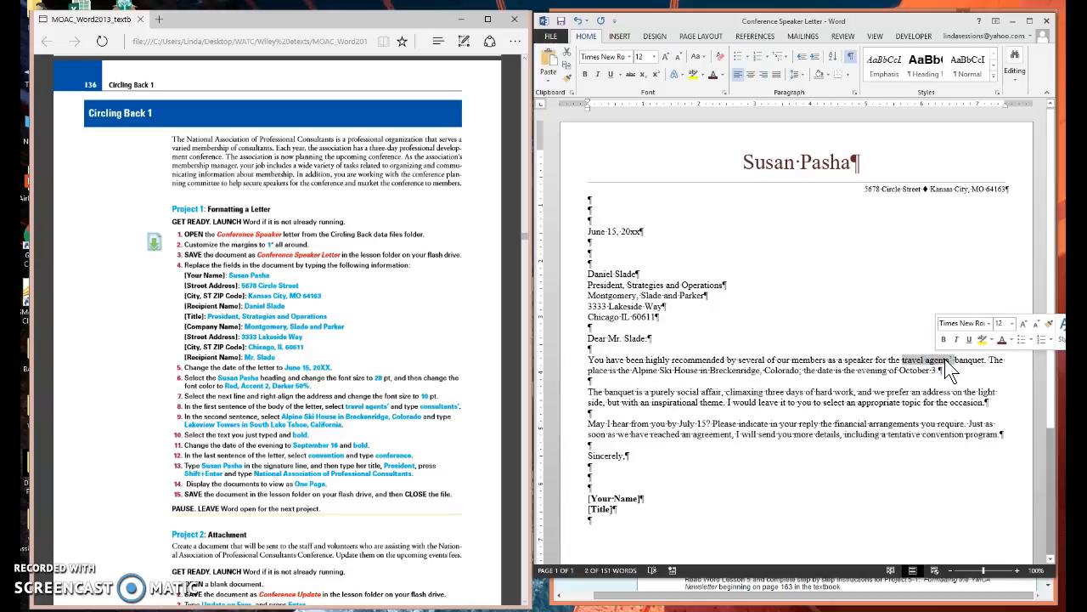
pyautogui.write('consultants')
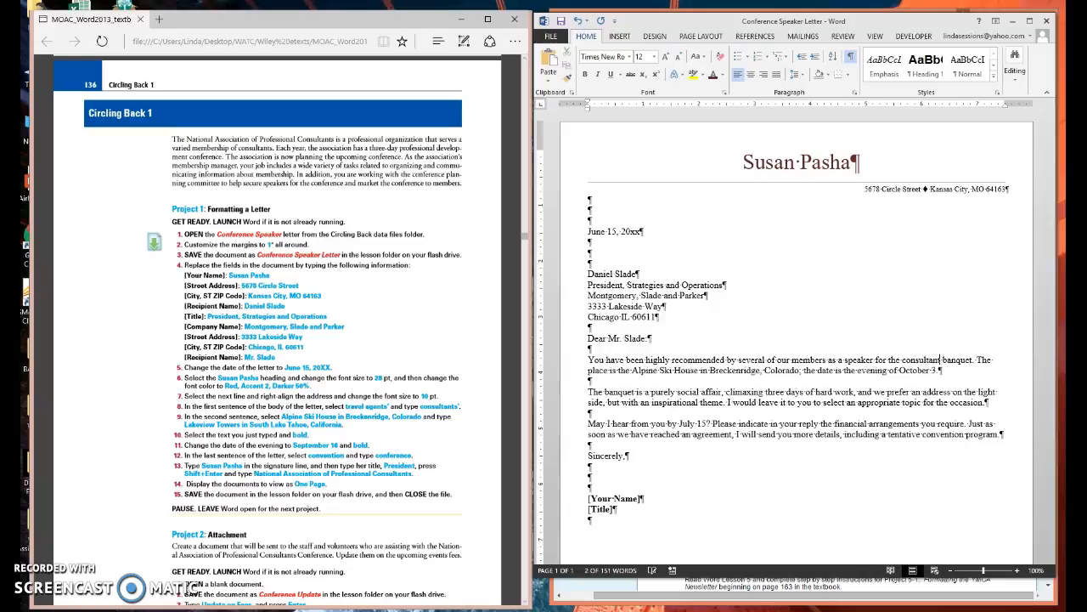
pyautogui.write("'")
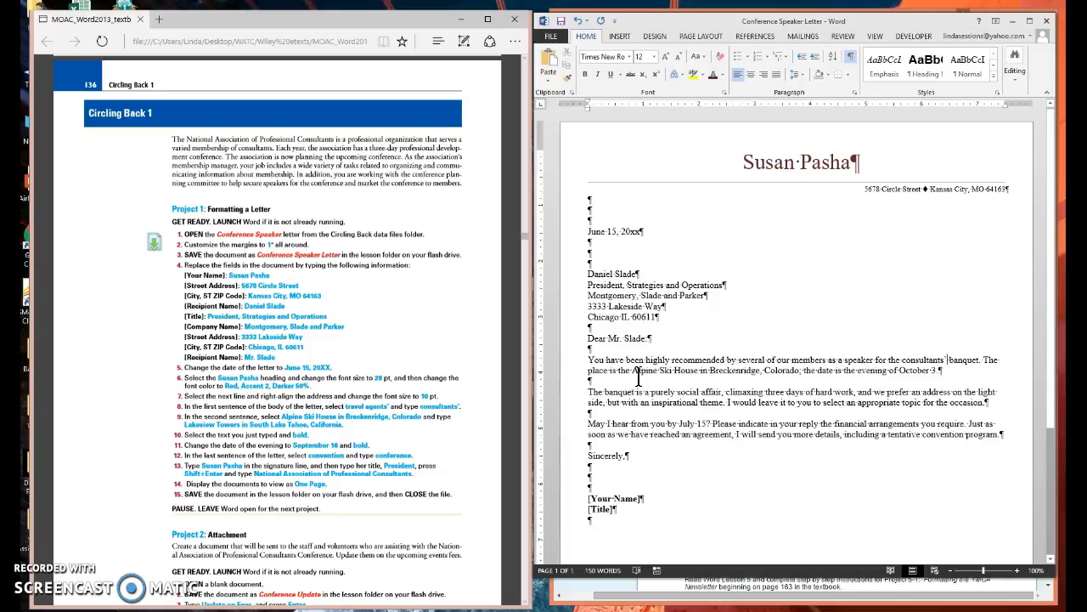
# Replace "Alpine Ski House in Breckenridge, Colorado" in the second sentence with "Lakeview Towers in South Lake Tahoe, California" and make the new text bold.
pyautogui.moveTo(633, 370); pyautogui.dragTo(788, 370)
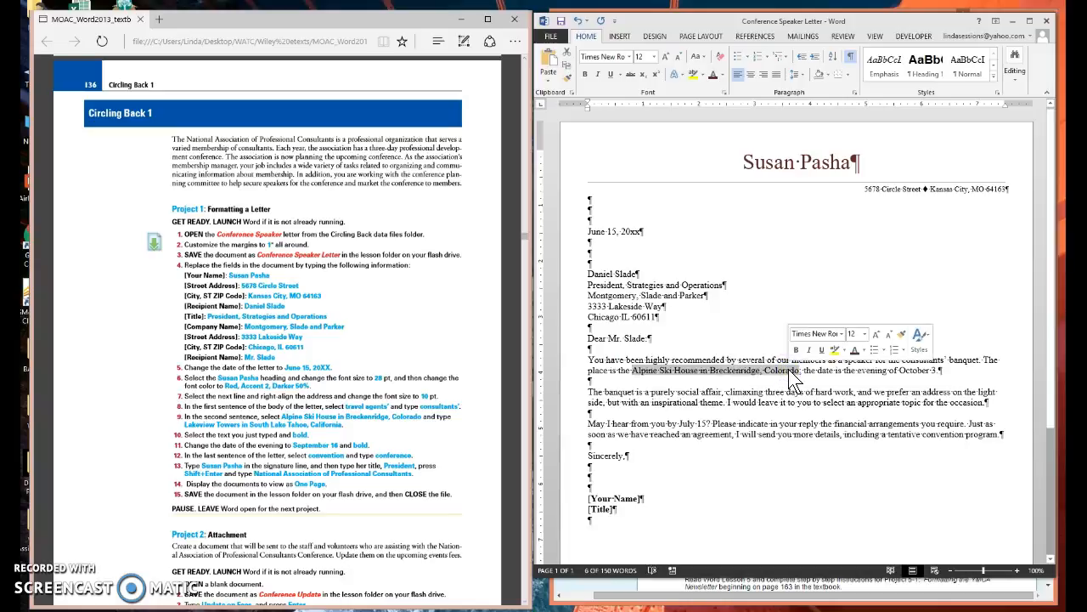
pyautogui.write('Lakeview Towers in SouthLake')
pyautogui.press('BackSpace')
pyautogui.press('BackSpace')
pyautogui.press('BackSpace')
pyautogui.press('BackSpace')
pyautogui.write('Lake Tahoe, California')
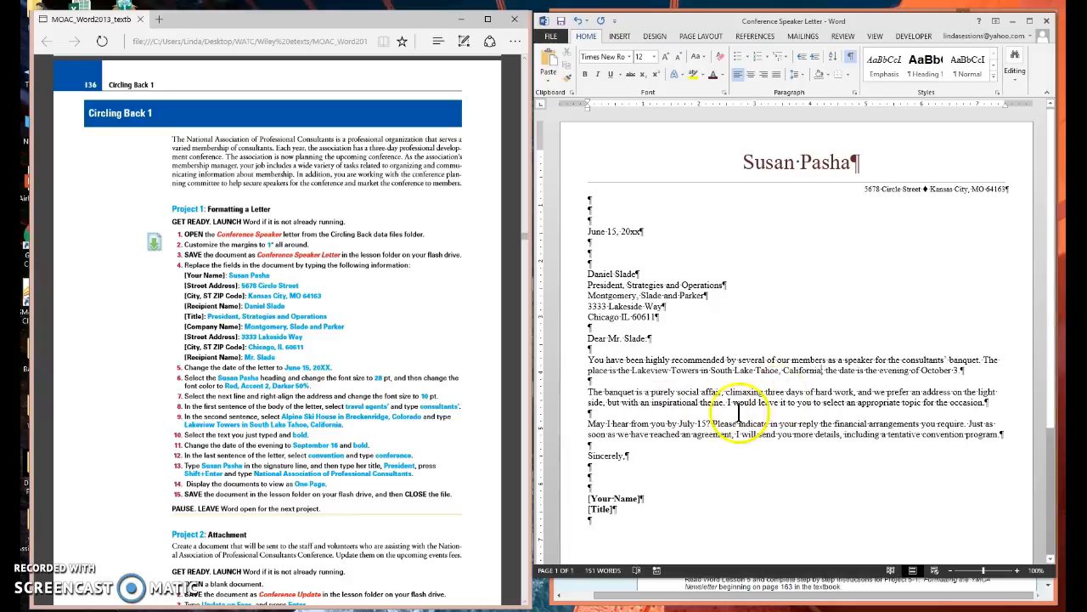
pyautogui.moveTo(633, 371); pyautogui.dragTo(821, 372)
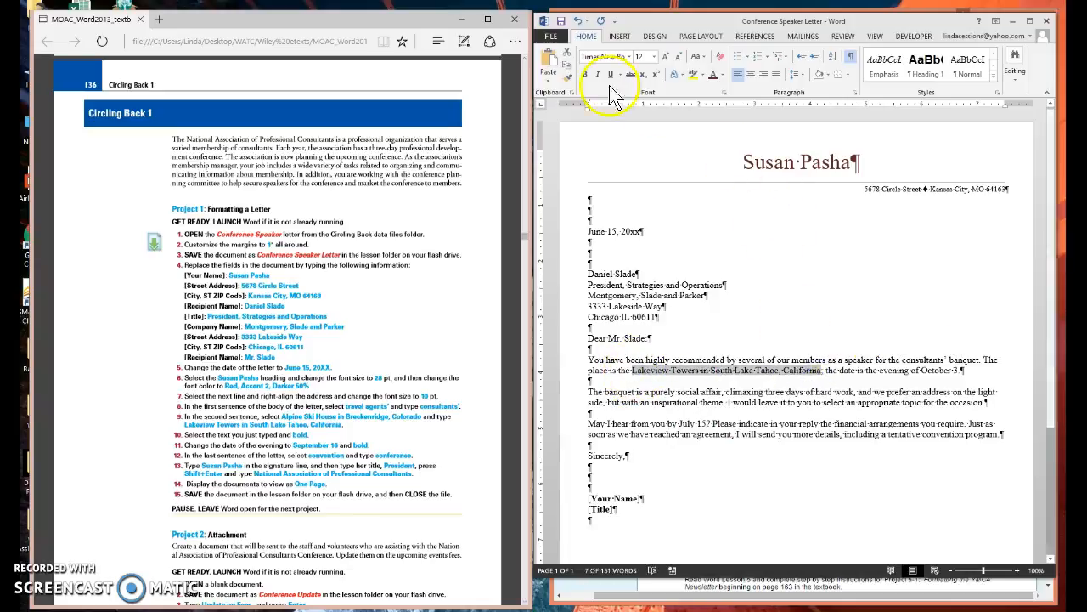
pyautogui.click(585, 74)
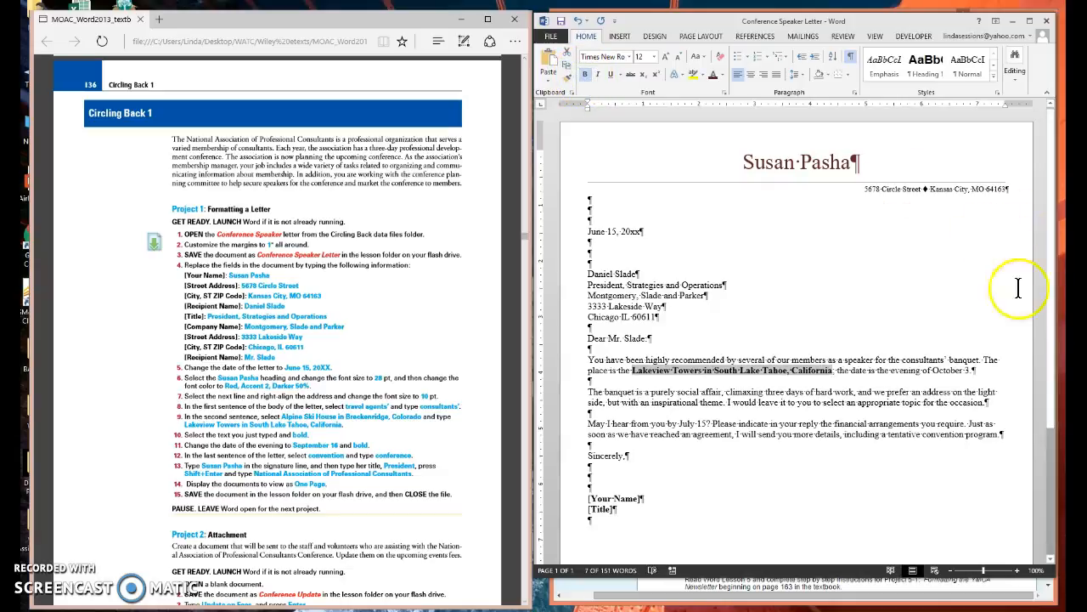
# Change the date of the evening in the second body sentence to "September 16" and make it bold.
pyautogui.doubleClick(960, 371)
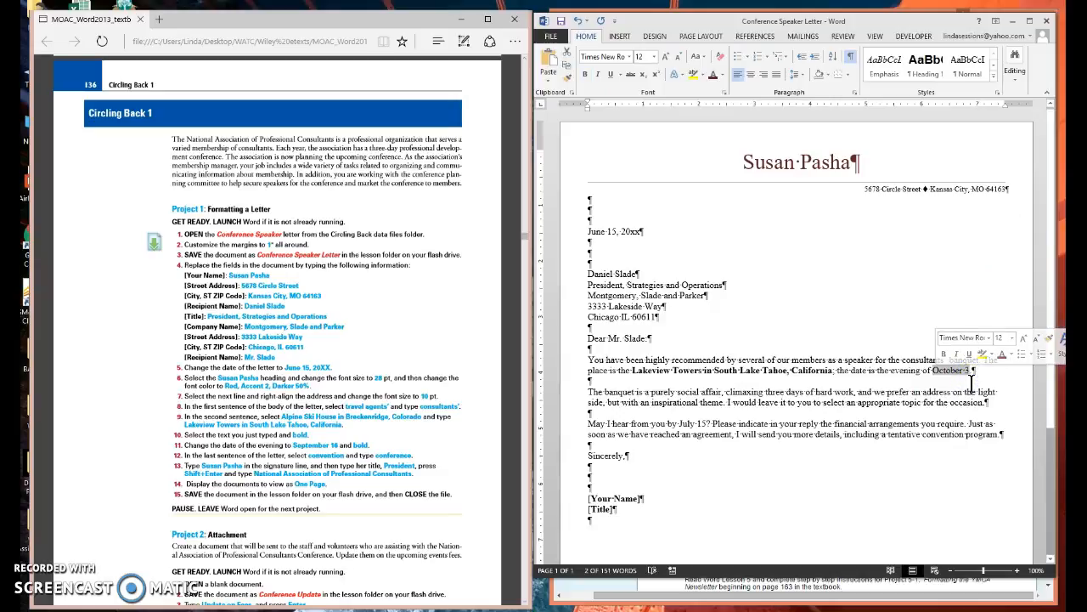
pyautogui.write('Septembe')
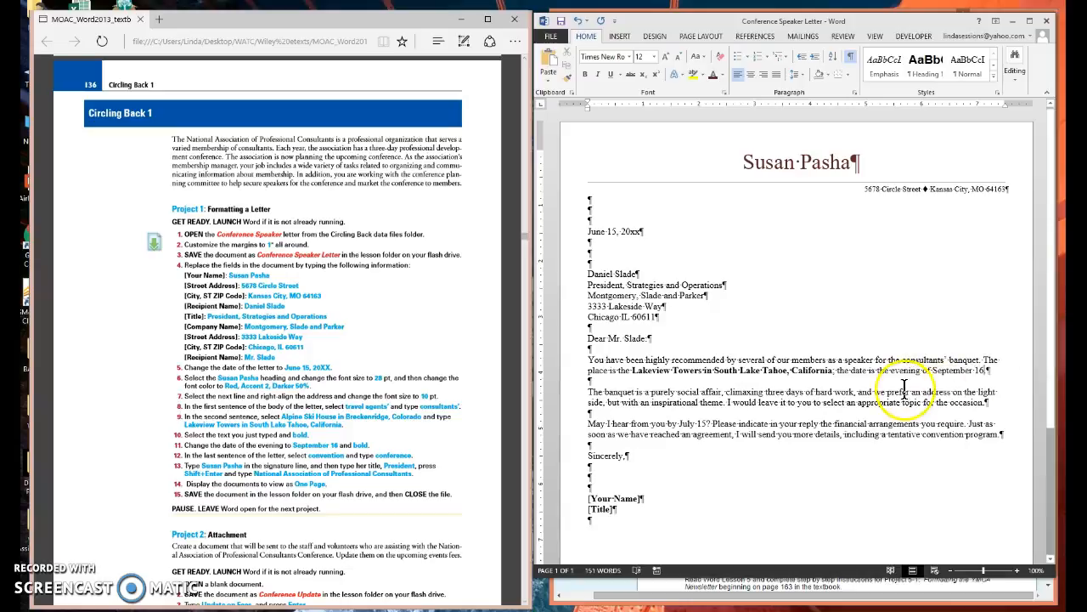
pyautogui.moveTo(933, 371); pyautogui.dragTo(990, 372)
pyautogui.click(944, 352)
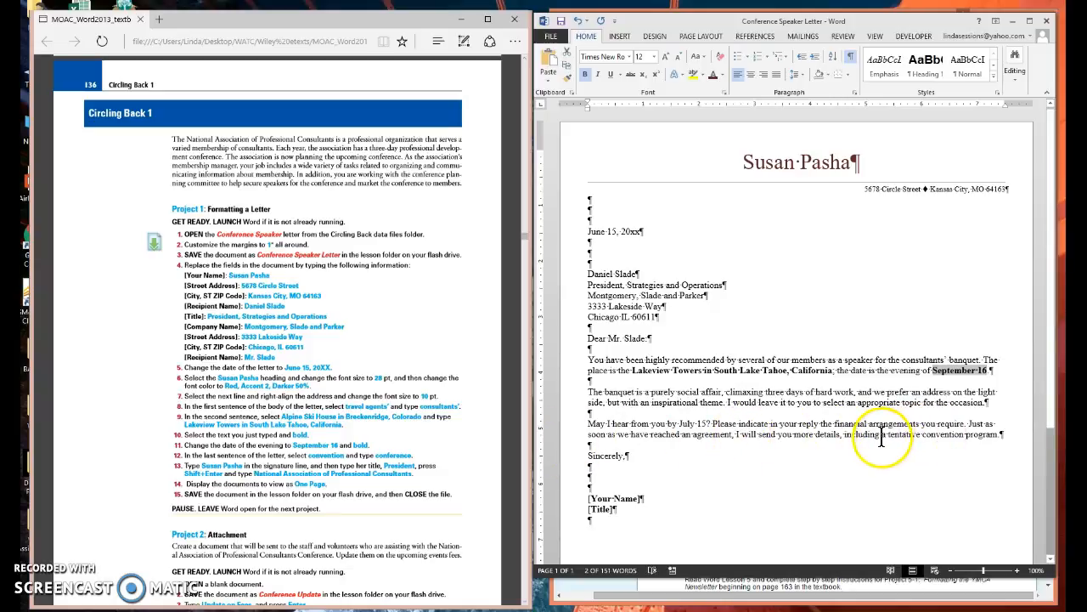
# Replace "convention" with "conference" in the last sentence of the letter body.
pyautogui.doubleClick(943, 435)
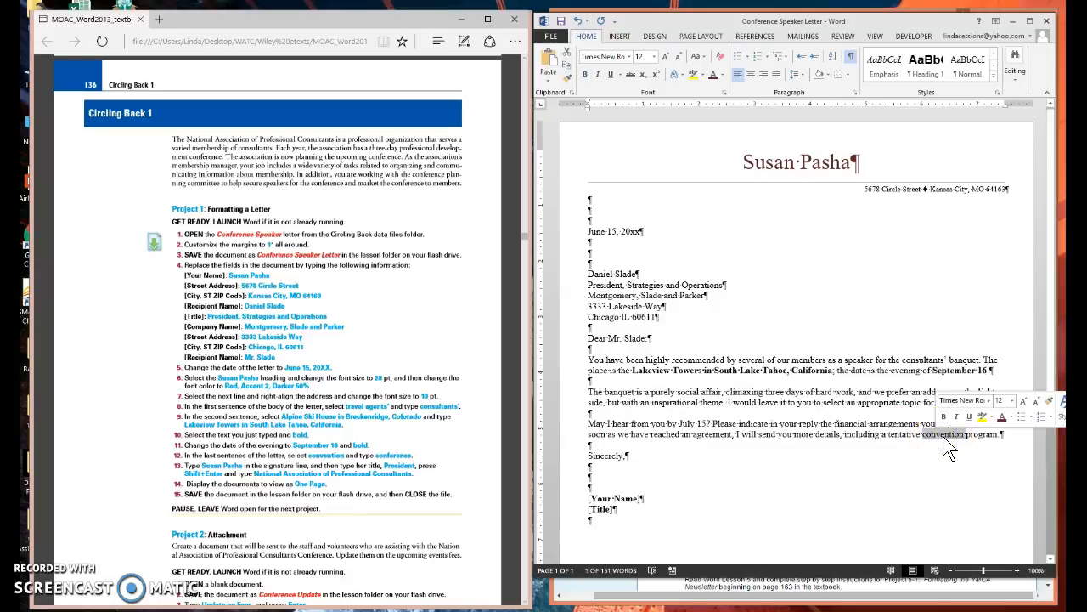
pyautogui.write('conference')
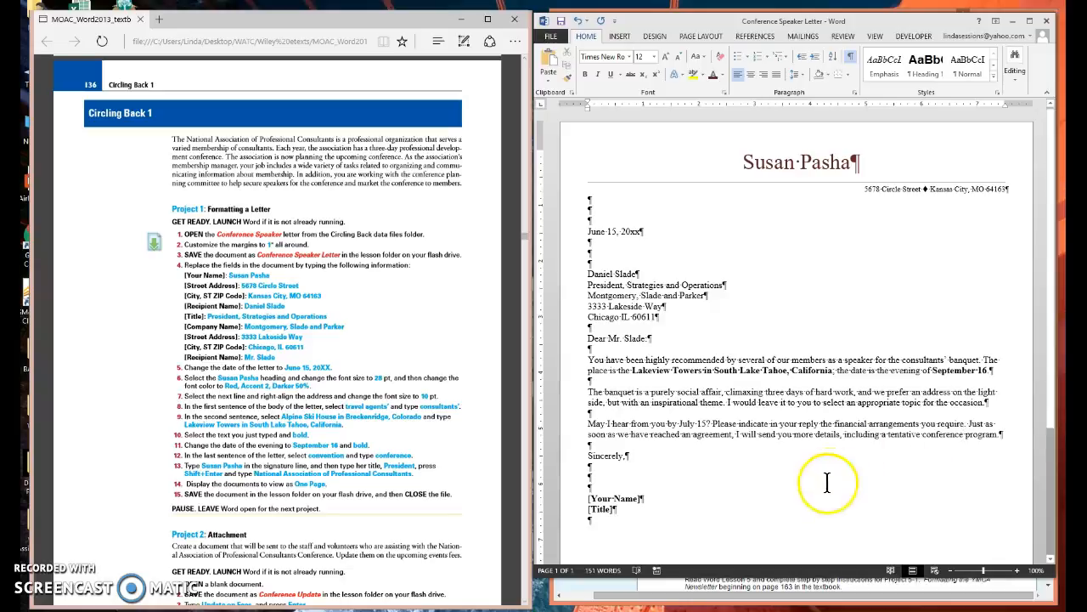
# Replace the [Your Name] field in the signature block with the sender's full name.
pyautogui.click(597, 497)
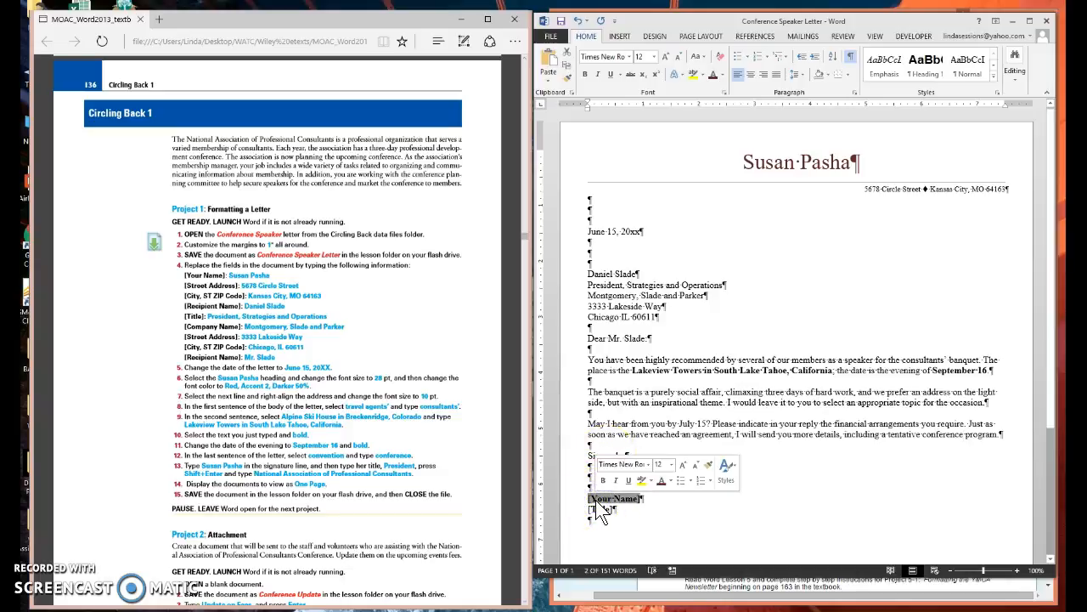
pyautogui.write('S')
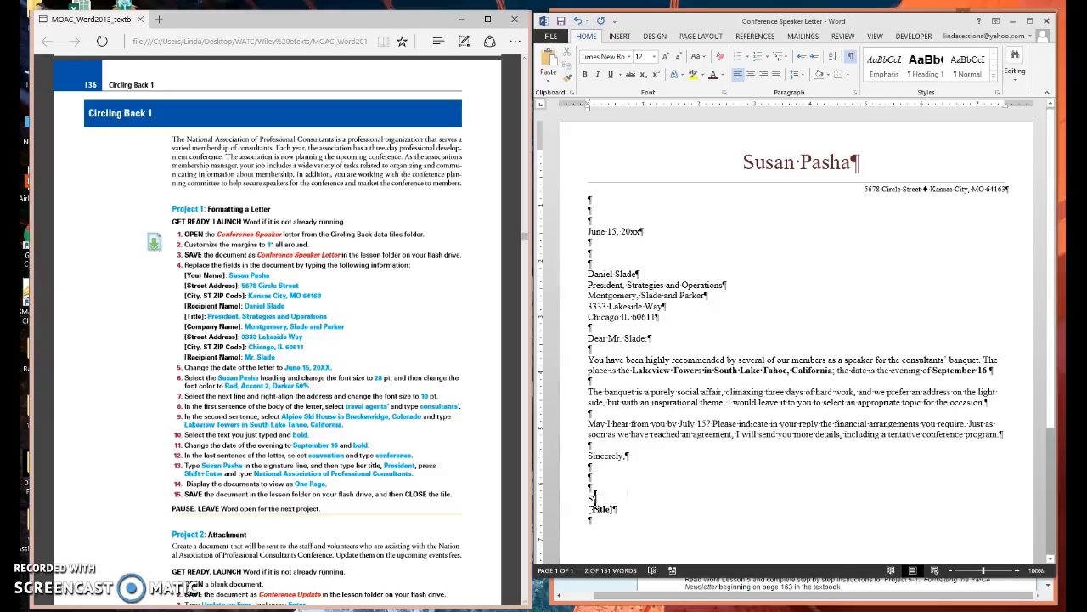
pyautogui.write('usan P')
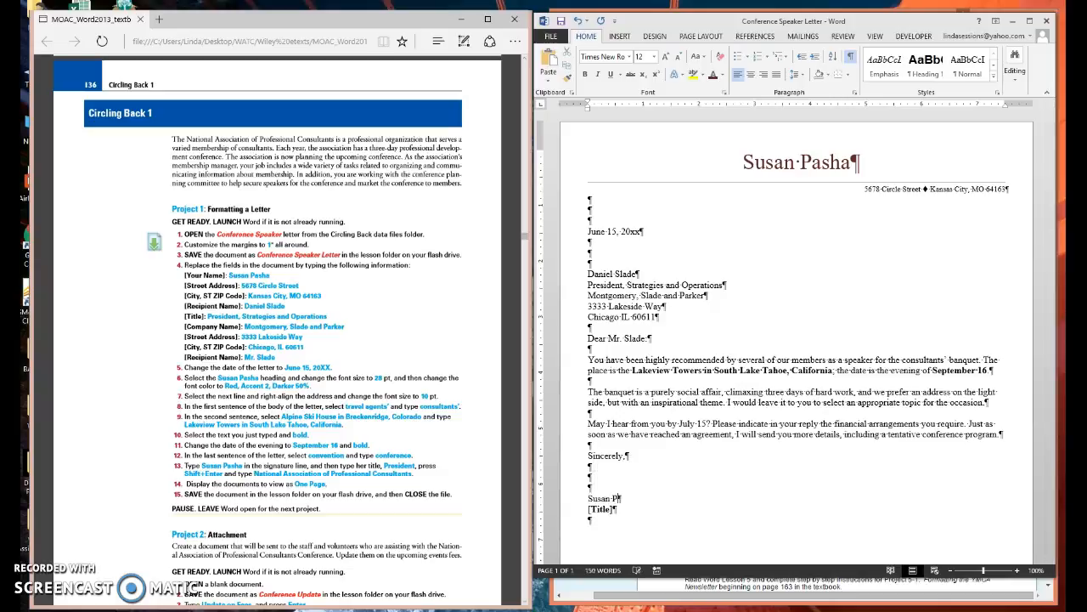
pyautogui.write('asha')
# Replace the [Title] field in the signature with "President" and add "National Association of Professional Consutants" below it after a manual line break.
pyautogui.click(599, 508)
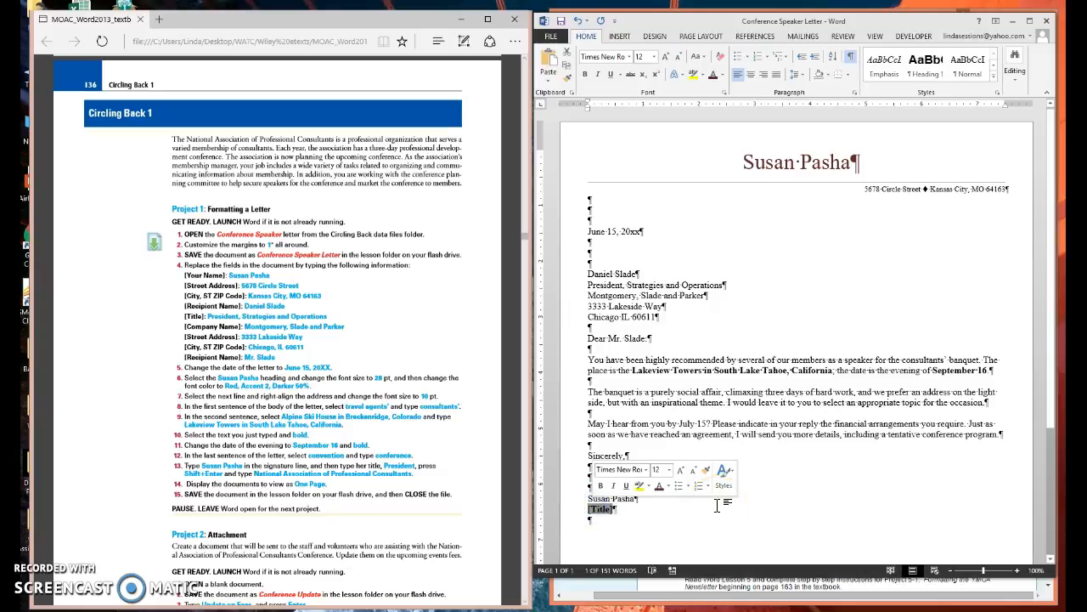
pyautogui.write('President')
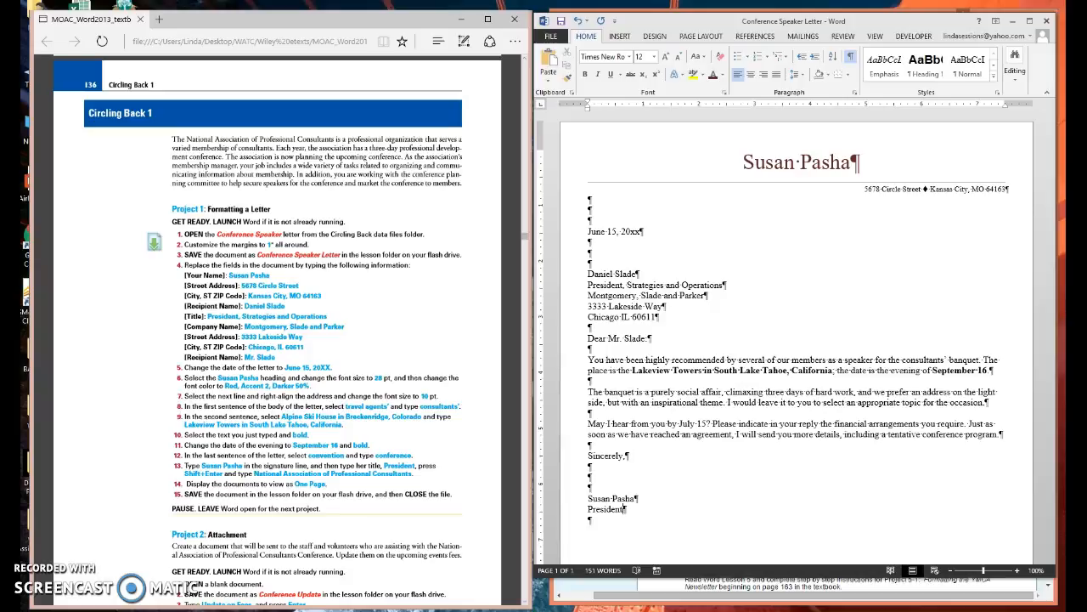
pyautogui.hotkey('shift', 'Return')
pyautogui.write('National Association of Professional Consutants')
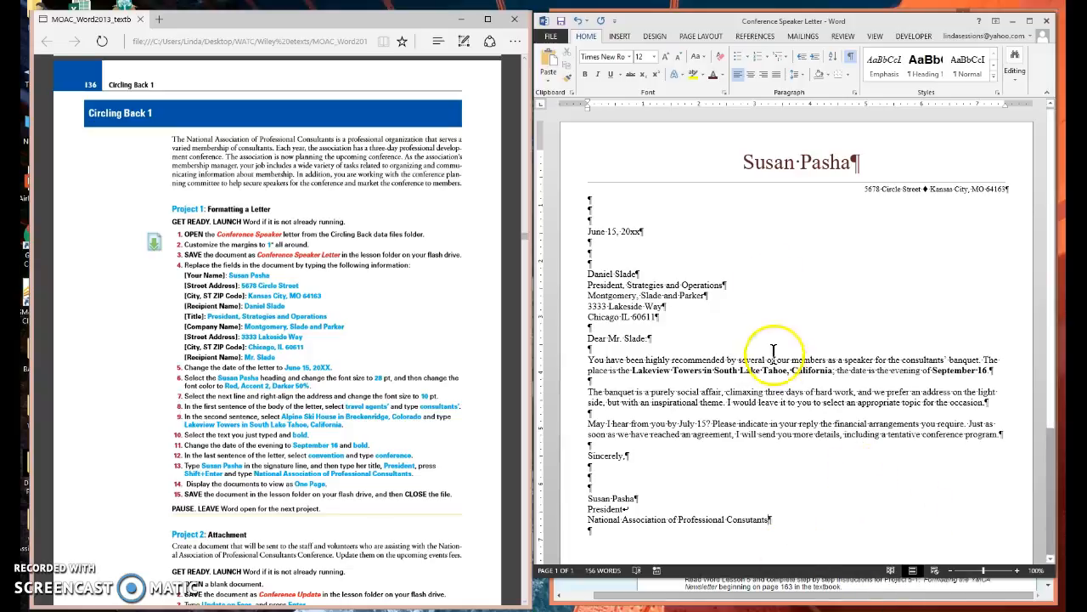
# Display the letter in One Page view and hide the paragraph marks and other formatting symbols.
pyautogui.click(875, 37)
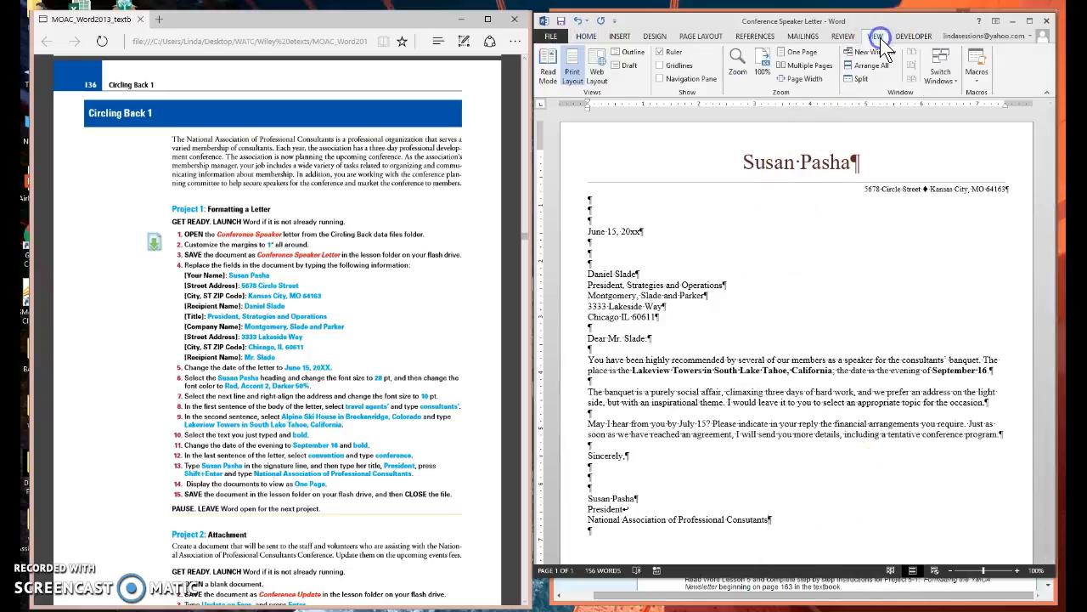
pyautogui.click(798, 54)
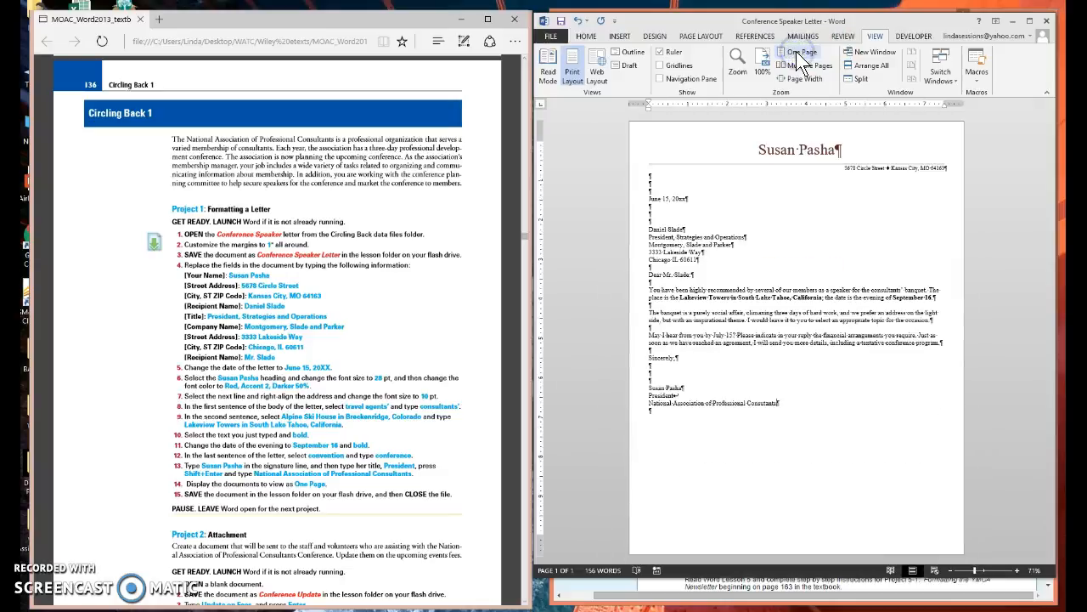
pyautogui.click(586, 35)
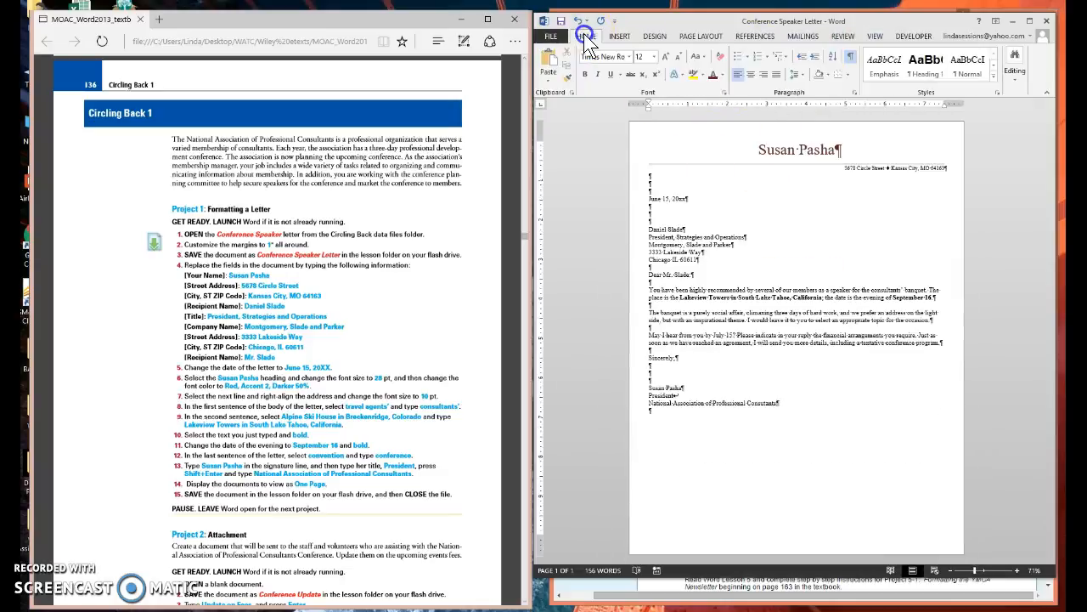
pyautogui.click(850, 56)
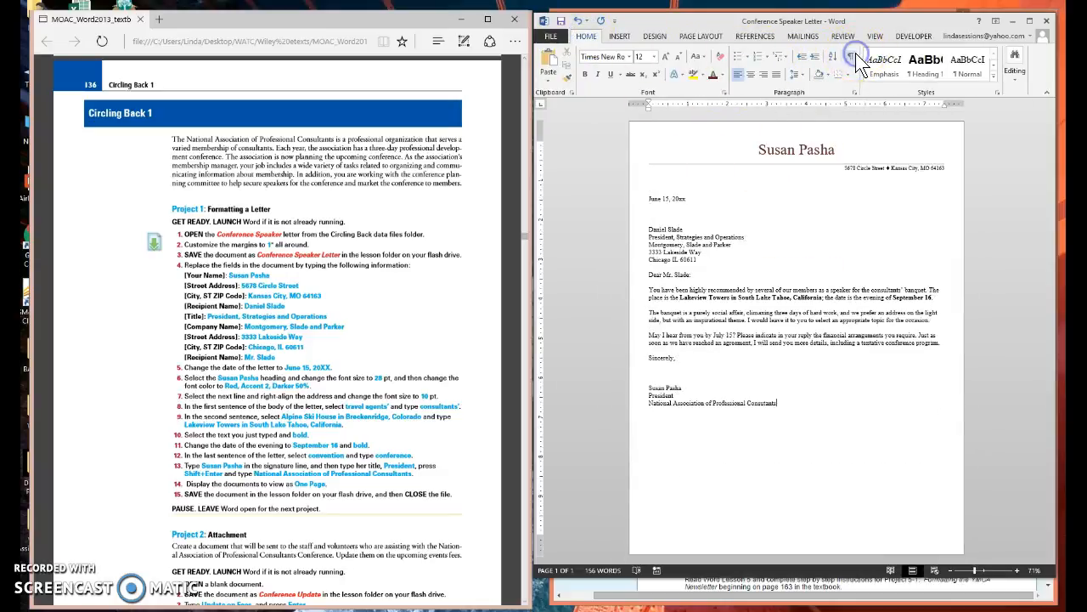